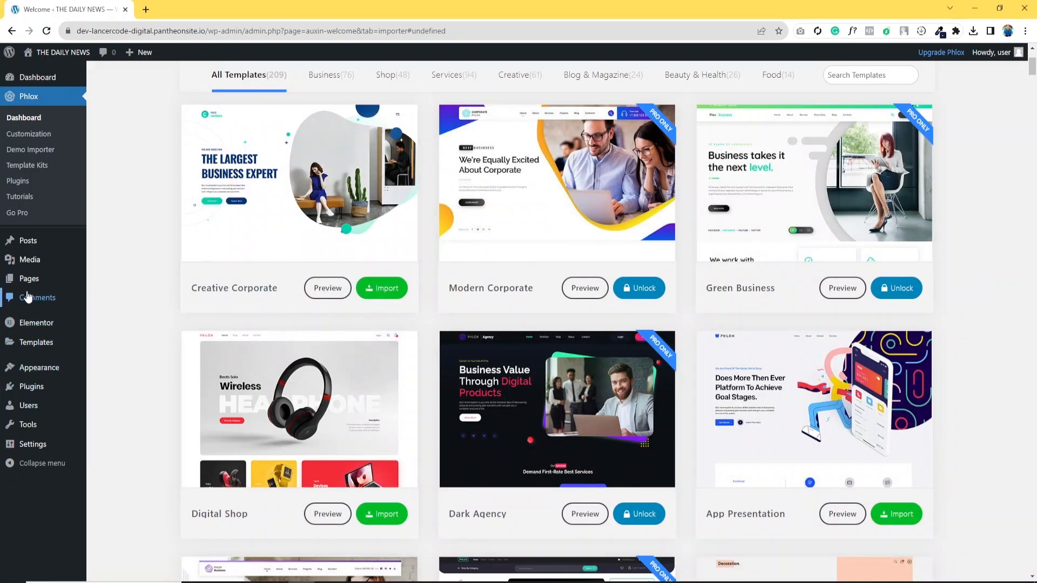
# - Go to the Add Themes page and search the theme directory for Phlox
pyautogui.click(27, 81)
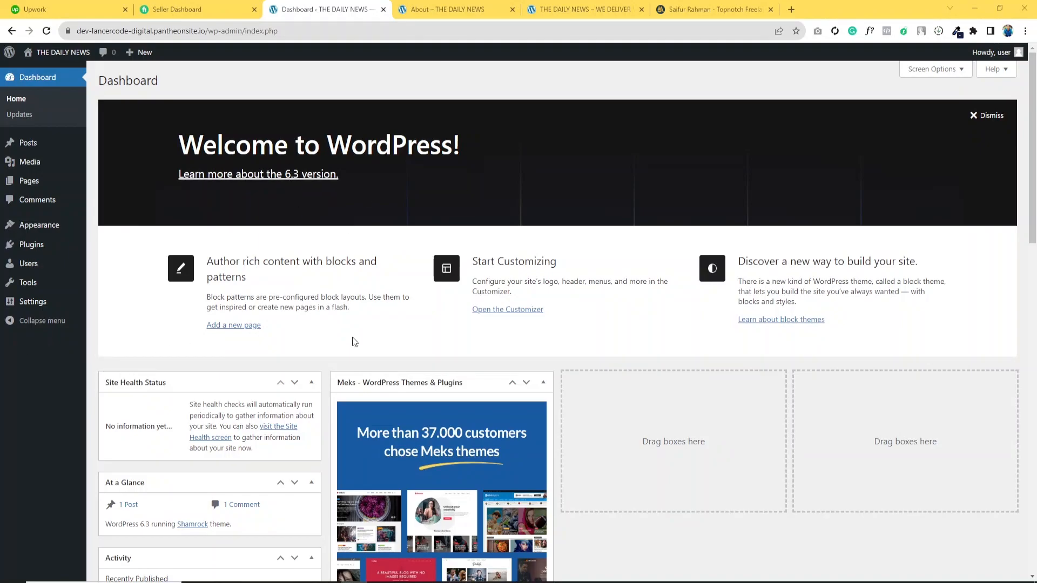
pyautogui.scroll(-3, 362, 218)
pyautogui.scroll(3, 317, 310)
pyautogui.moveTo(41, 230)
pyautogui.click(107, 227)
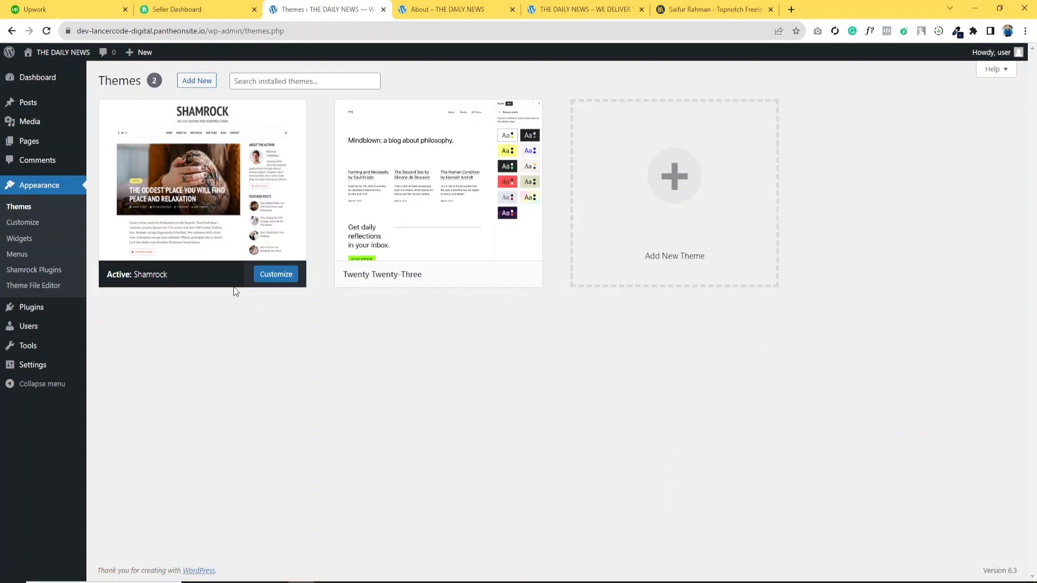
pyautogui.click(275, 79)
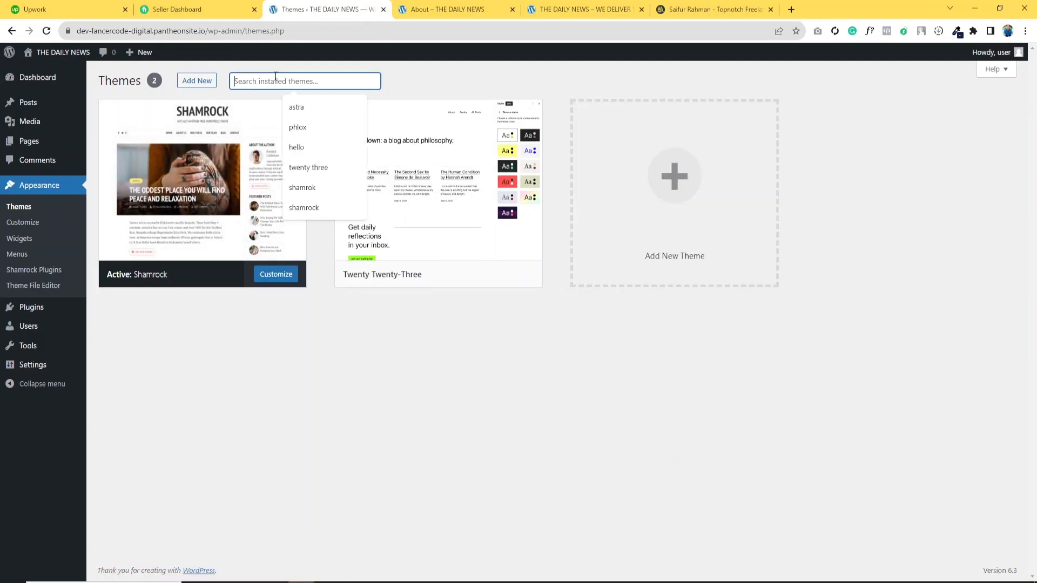
pyautogui.click(297, 127)
pyautogui.click(198, 81)
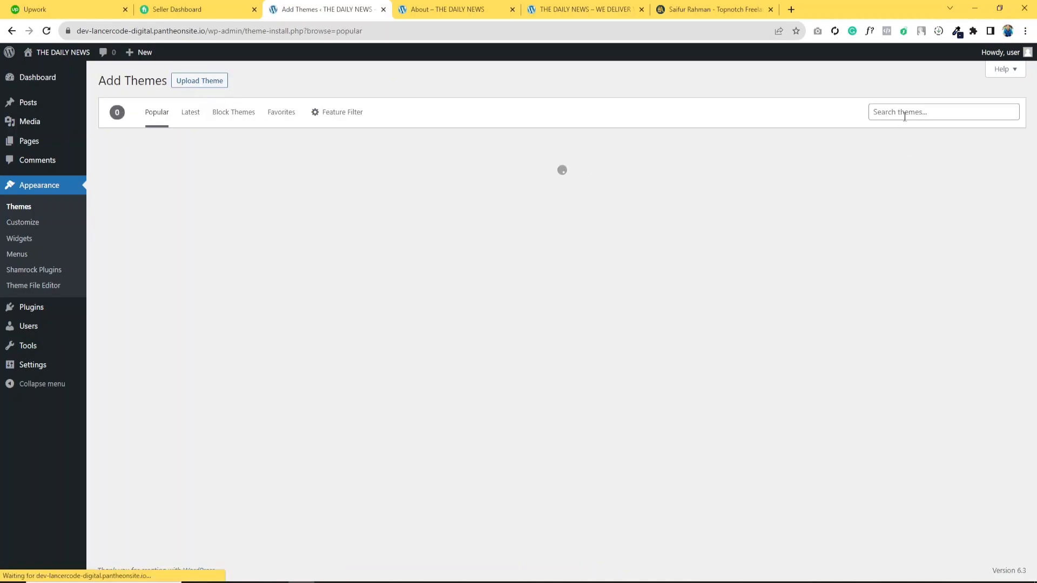
pyautogui.click(905, 113)
pyautogui.write('Phl')
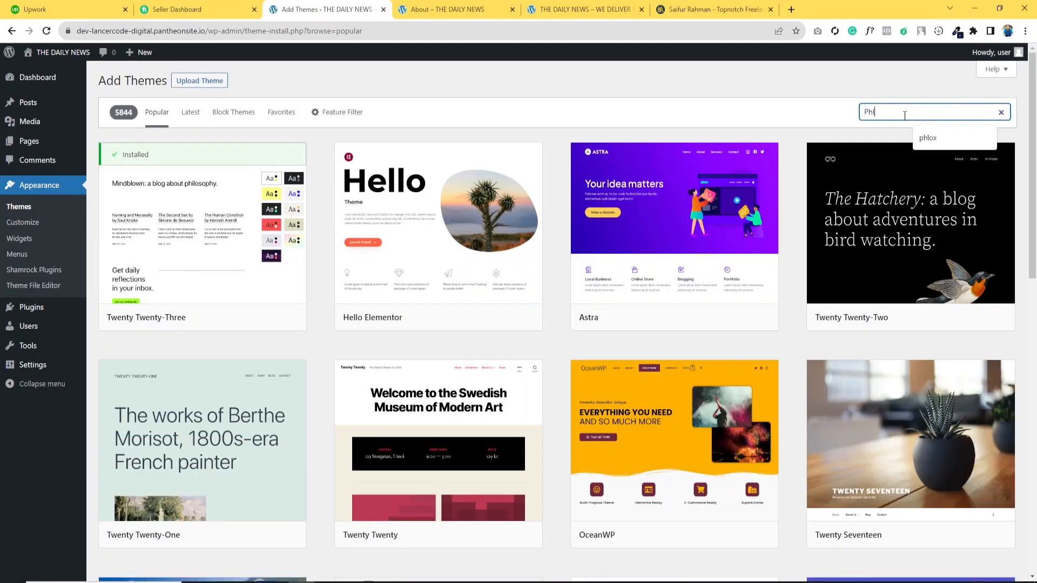
pyautogui.write('ox')
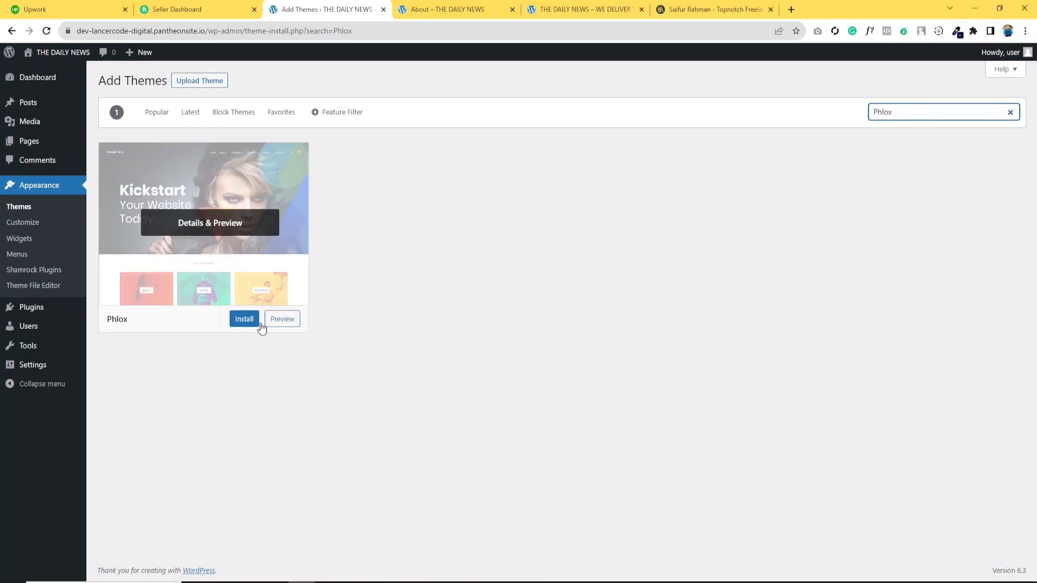
# - Install and activate the Phlox theme
pyautogui.click(252, 319)
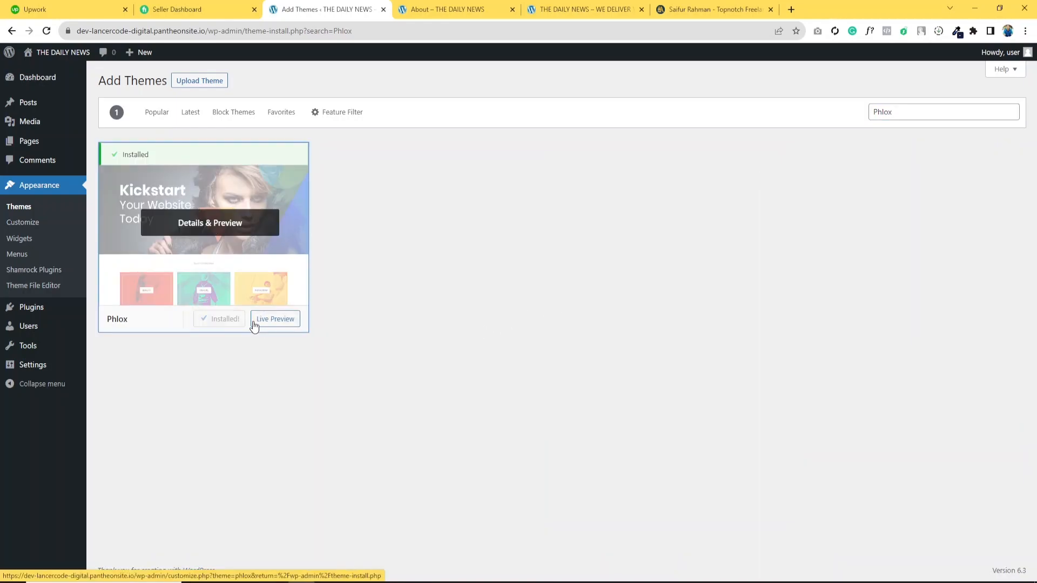
pyautogui.click(235, 324)
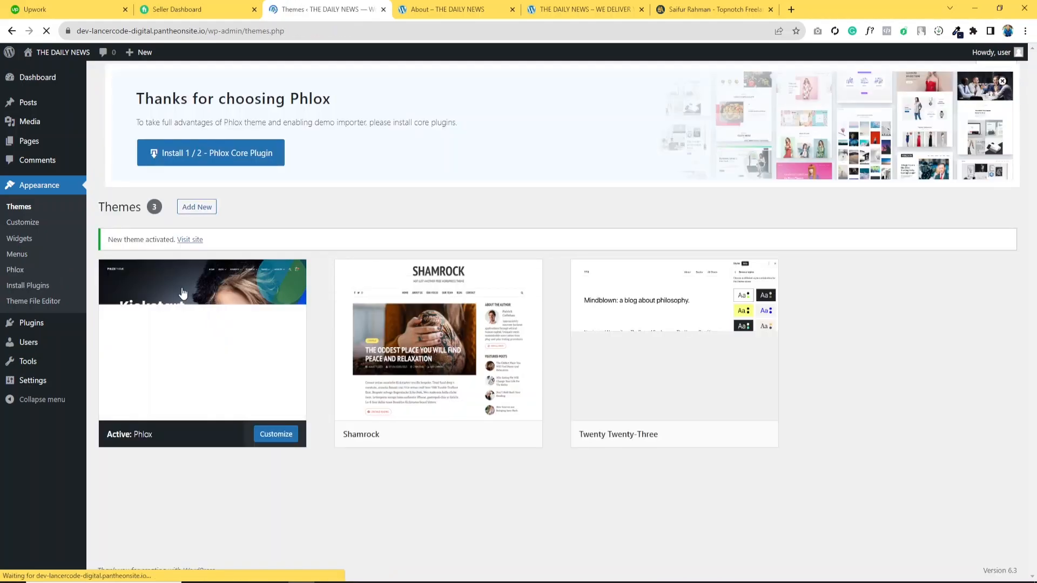
# - Open the live site in a new tab to view it, then return to the Themes page
pyautogui.moveTo(59, 52)
pyautogui.rightClick(58, 73)
pyautogui.click(76, 77)
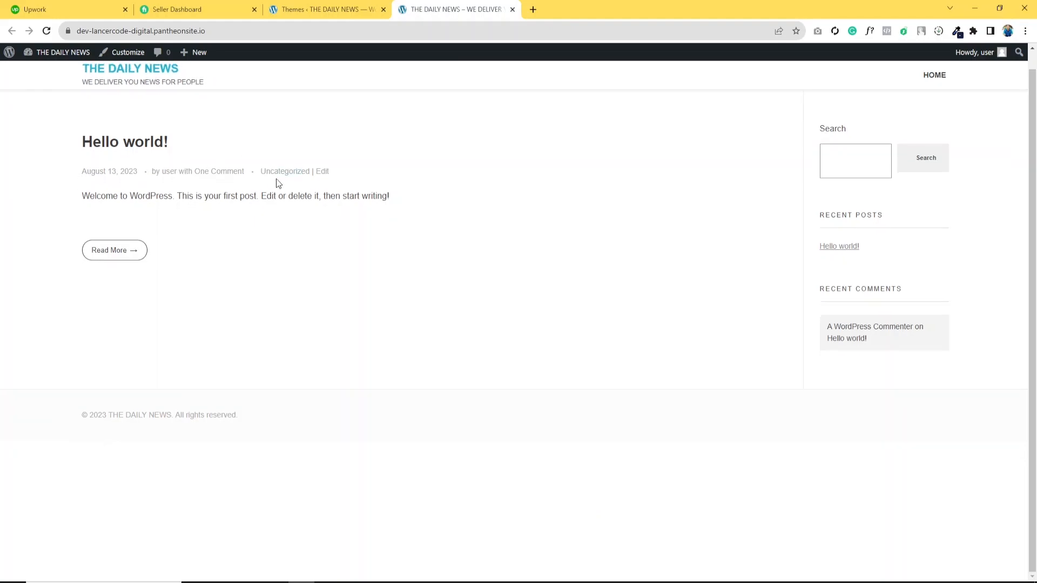
pyautogui.click(350, 4)
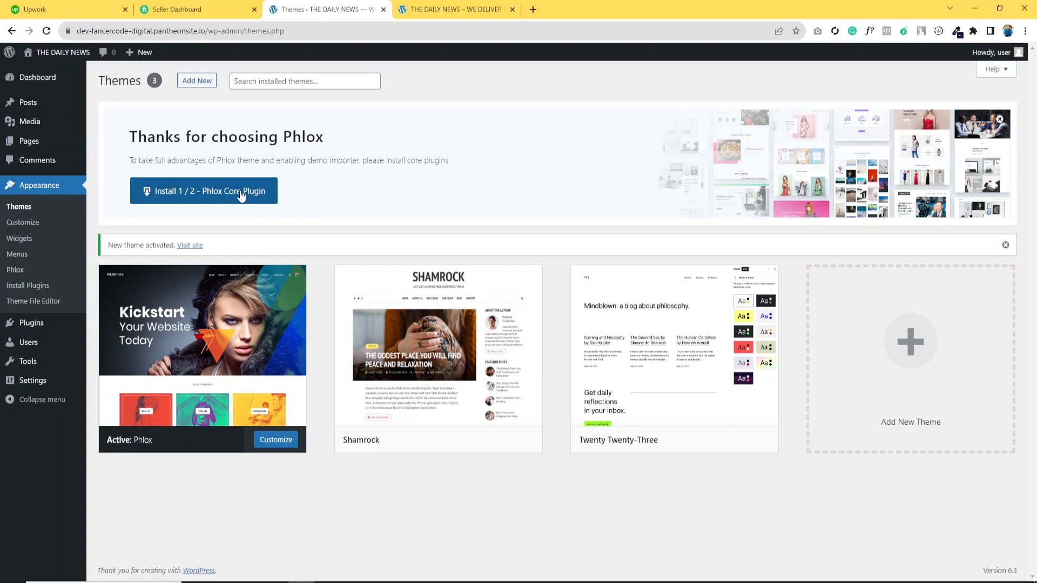
# - Install the Phlox Core plugin and open the Phlox demo importer
pyautogui.click(209, 203)
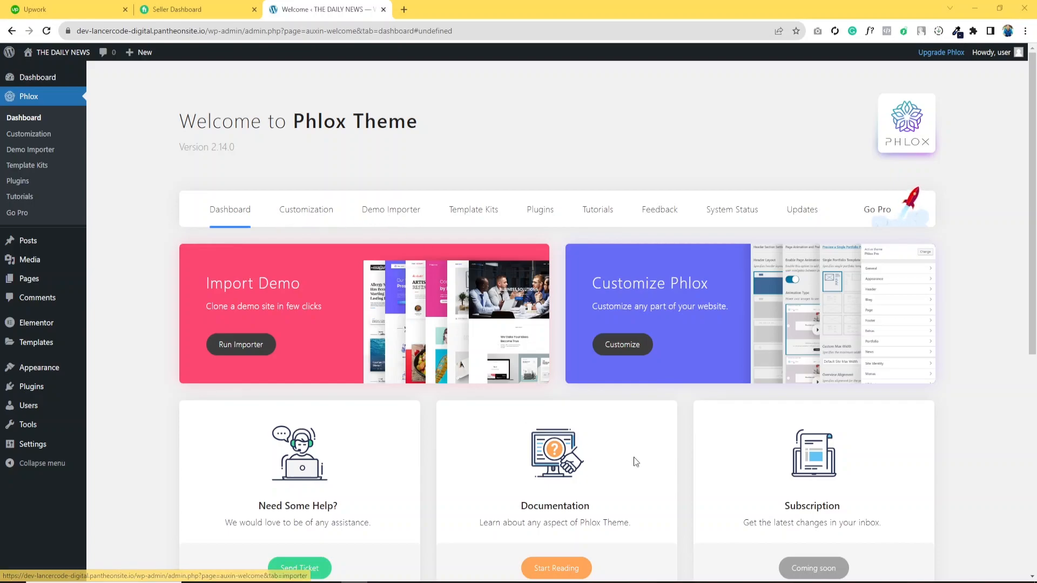
pyautogui.click(398, 215)
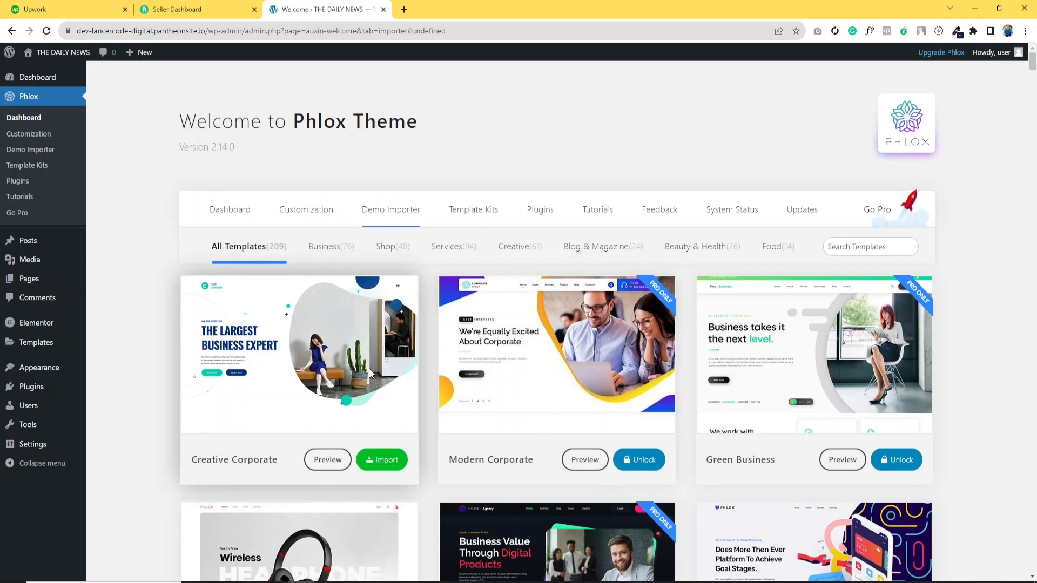
# - Browse the demo templates and preview the Creative Corporate demo
pyautogui.scroll(-3, 427, 351)
pyautogui.scroll(-7, 530, 390)
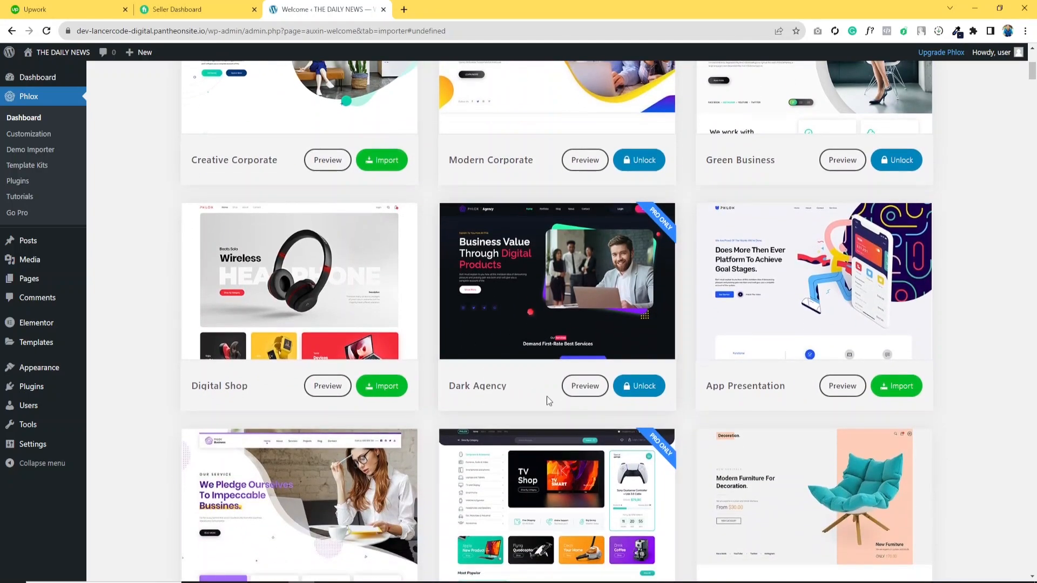
pyautogui.scroll(7, 489, 422)
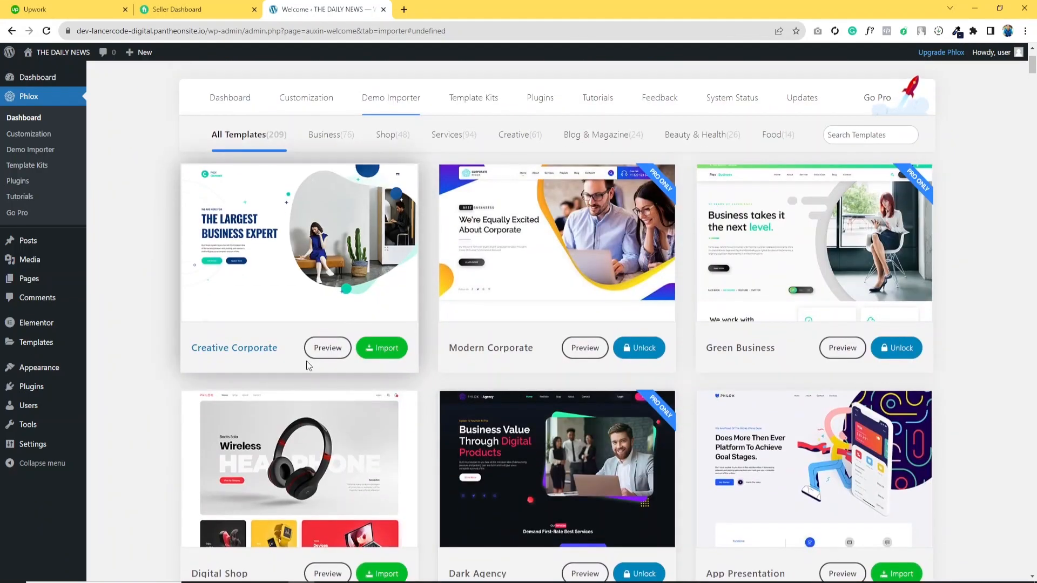
pyautogui.click(327, 348)
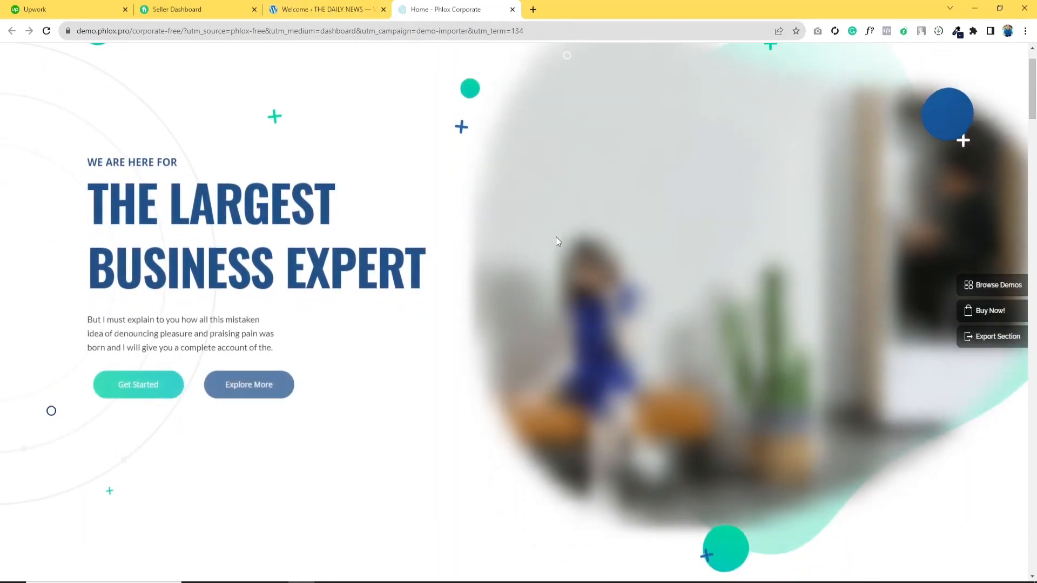
pyautogui.scroll(-6, 556, 236)
pyautogui.scroll(-4, 555, 241)
pyautogui.scroll(10, 554, 241)
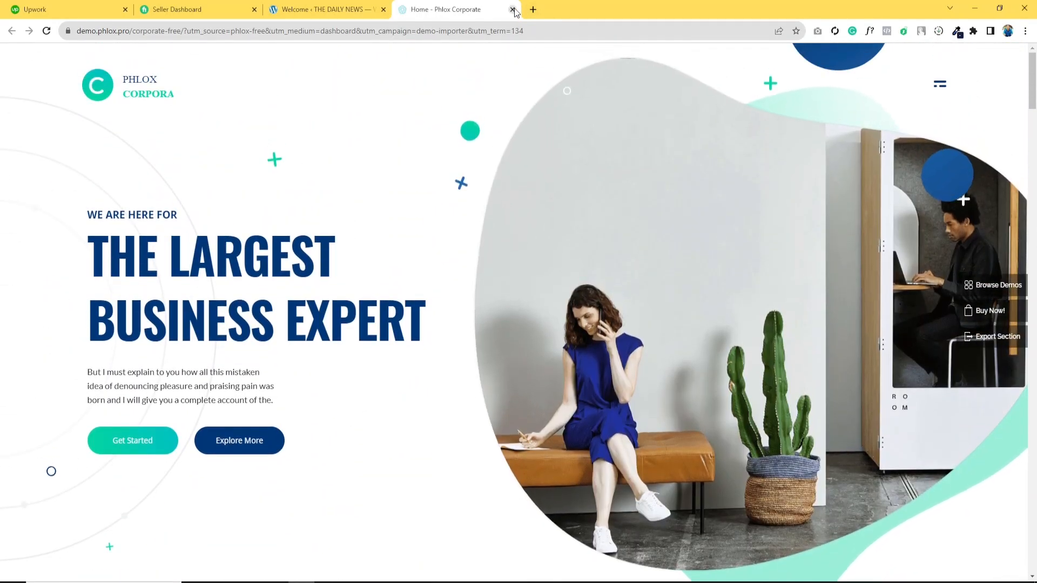
pyautogui.click(512, 10)
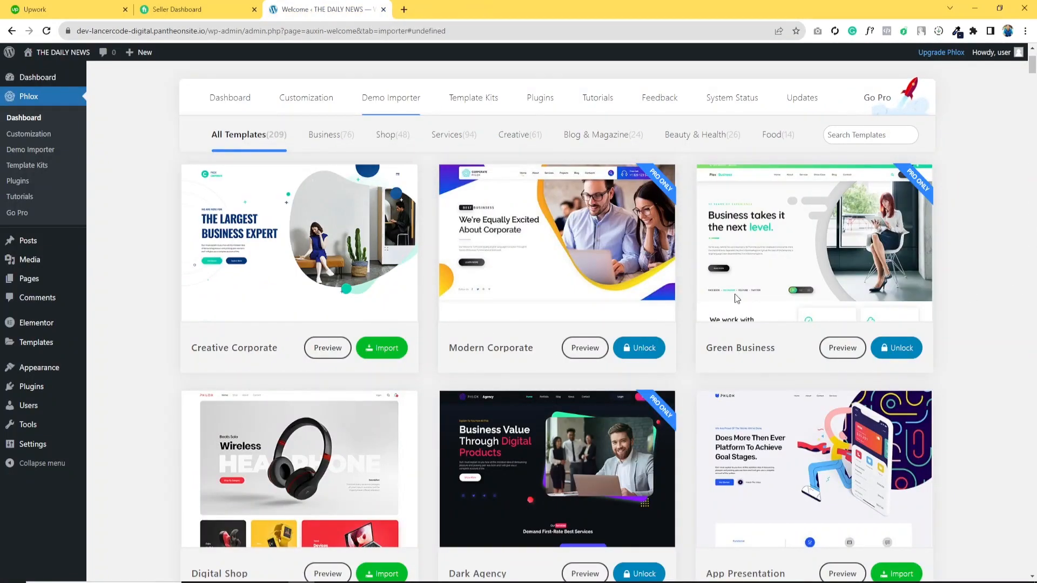
pyautogui.scroll(-1, 592, 468)
pyautogui.scroll(3, 554, 463)
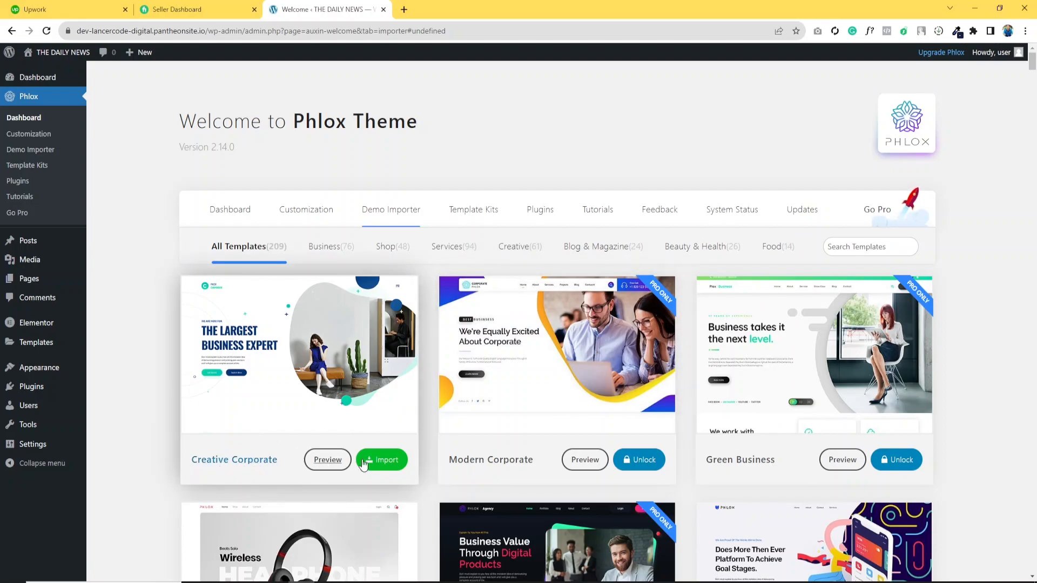
# - Start importing the Creative Corporate demo and install its required plugins
pyautogui.click(383, 463)
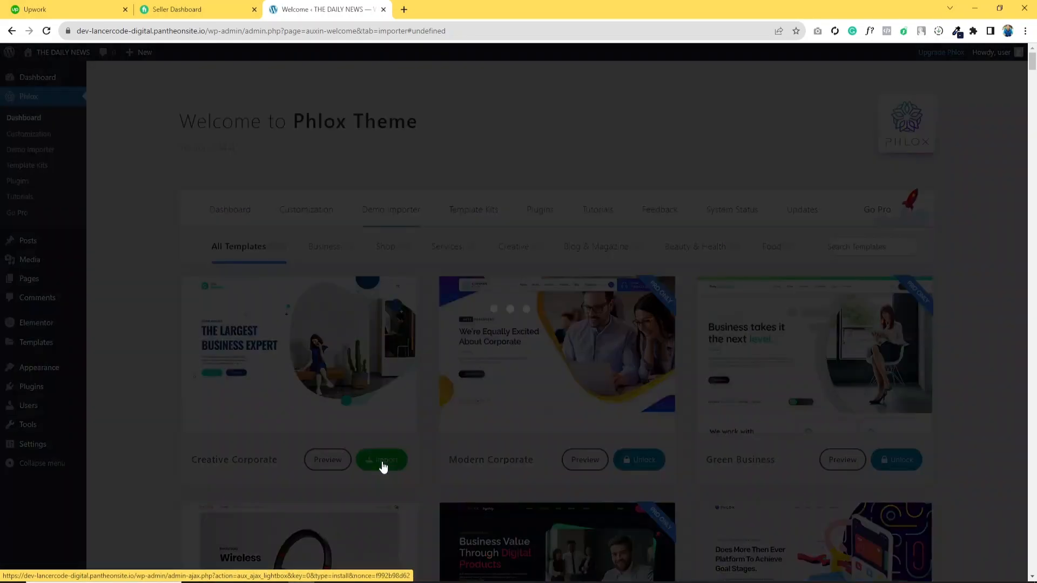
pyautogui.click(749, 437)
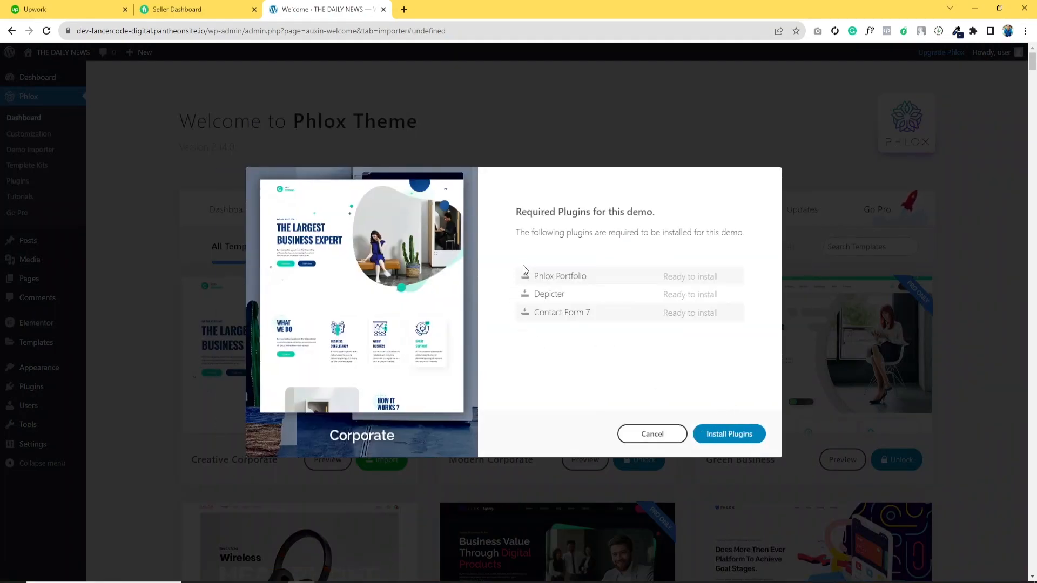
pyautogui.moveTo(522, 276); pyautogui.dragTo(601, 278)
pyautogui.click(730, 436)
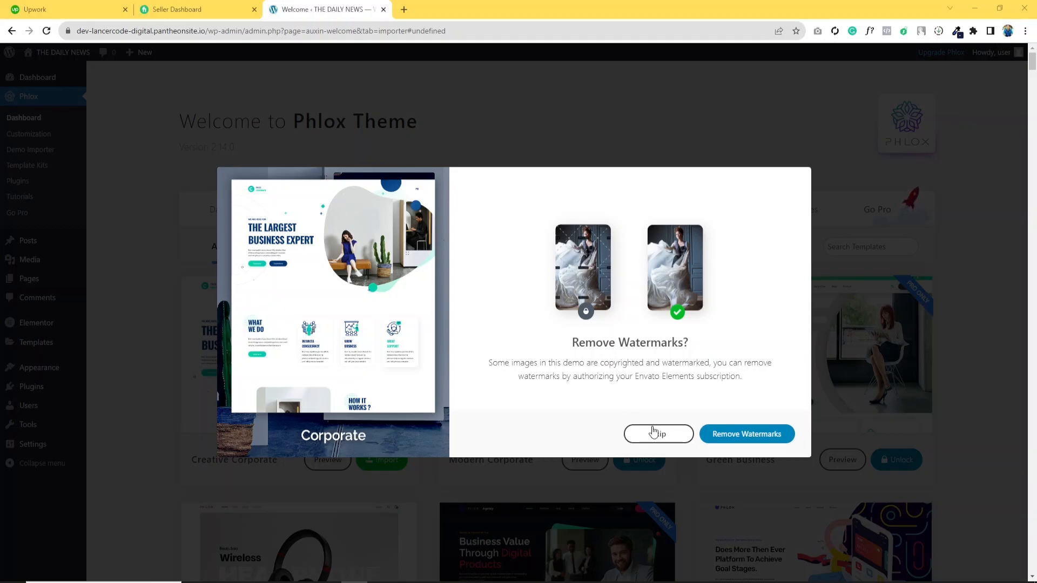
# - Skip watermark removal and import the complete pre-built website including media
pyautogui.click(673, 440)
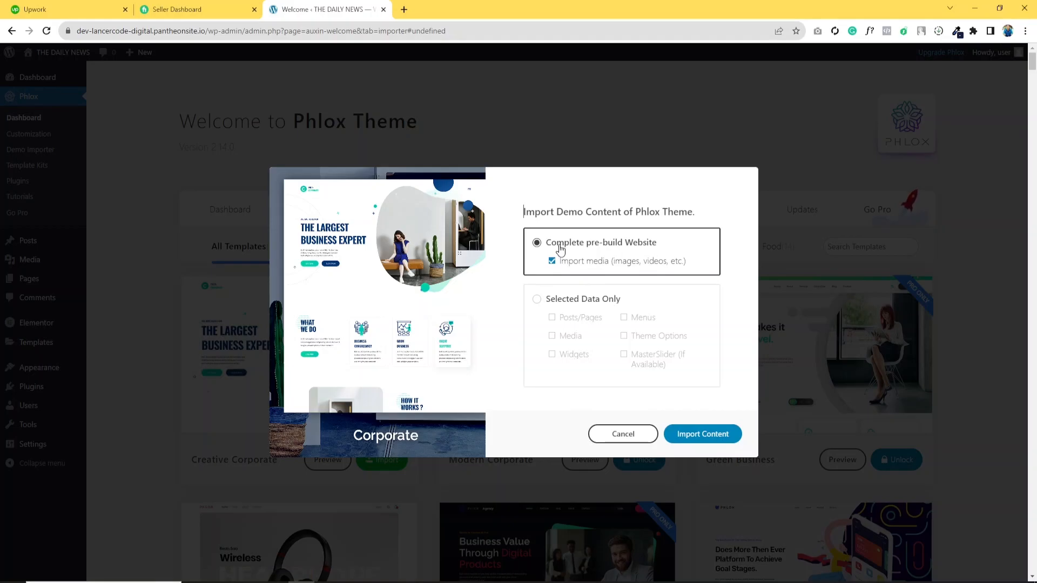
pyautogui.click(688, 434)
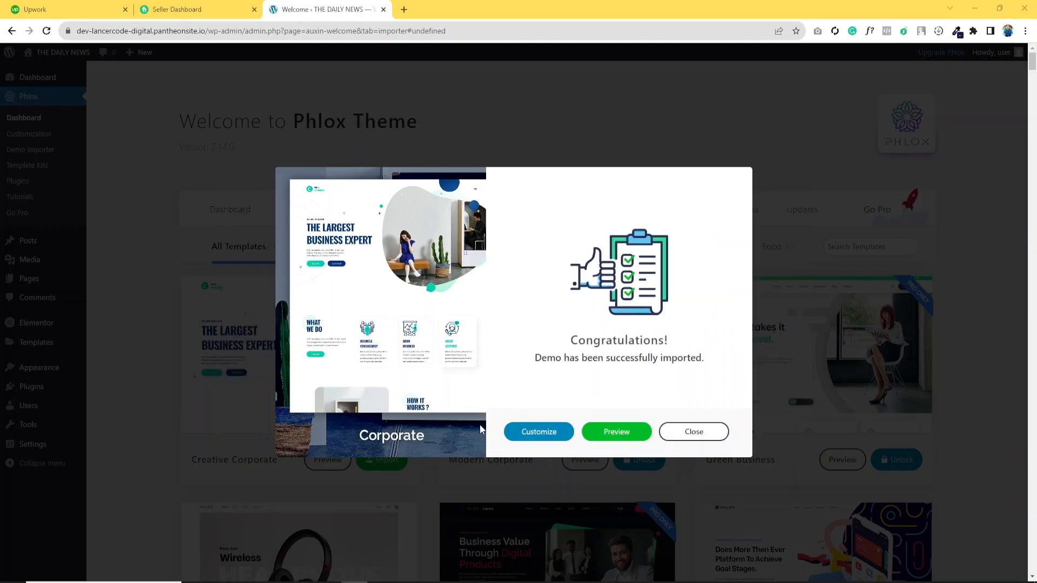
pyautogui.moveTo(572, 340); pyautogui.dragTo(671, 344)
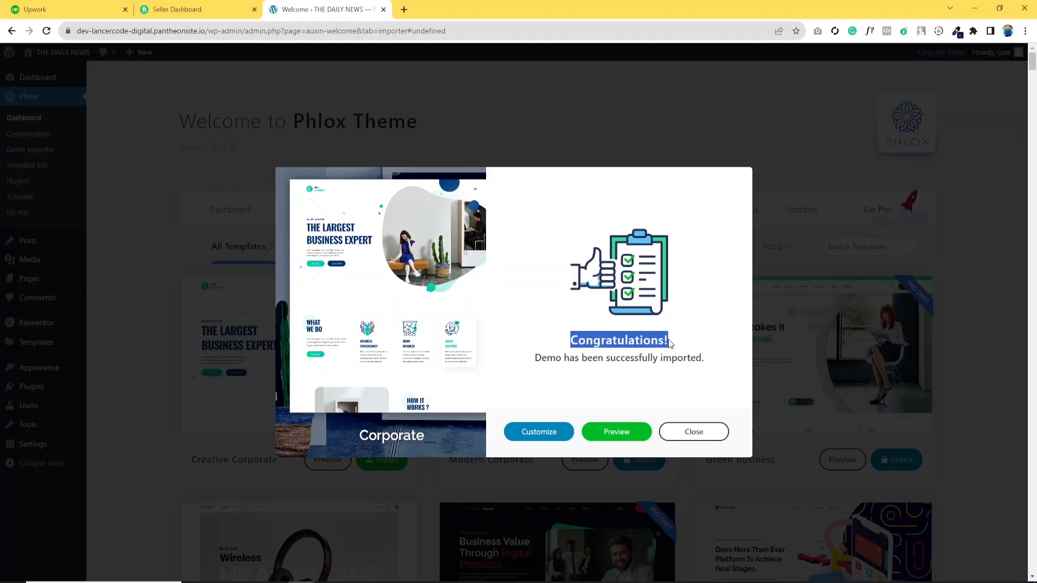
# - Preview the imported site, opening its menu and scrolling through the homepage sections
pyautogui.click(617, 435)
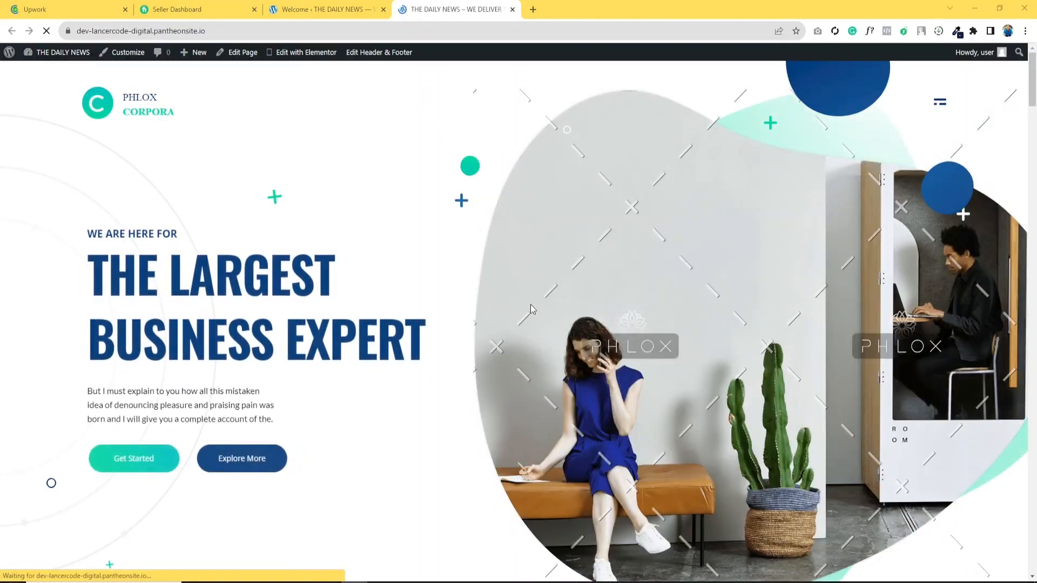
pyautogui.scroll(-4, 533, 322)
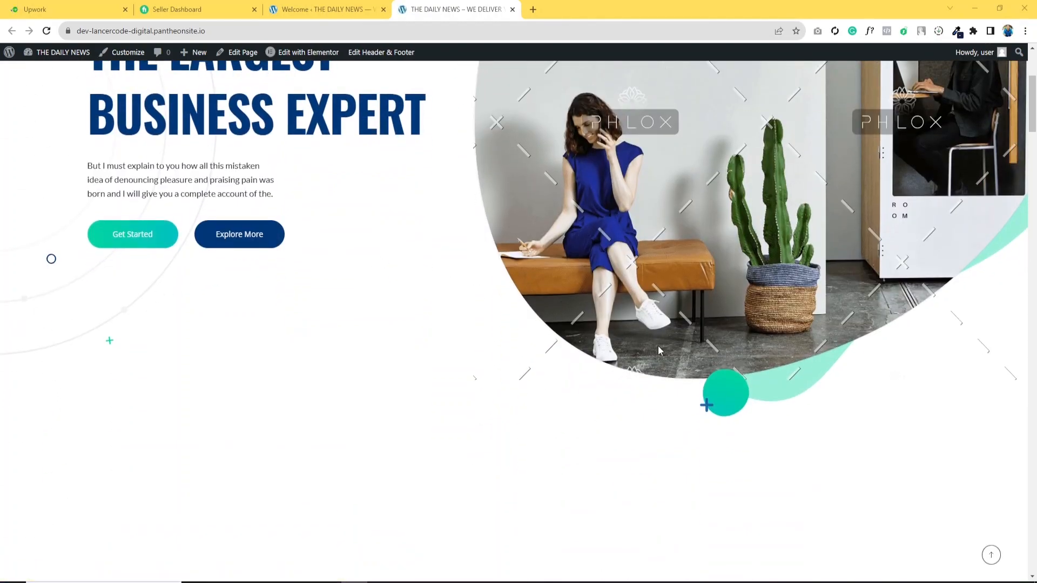
pyautogui.scroll(4, 381, 262)
pyautogui.click(940, 102)
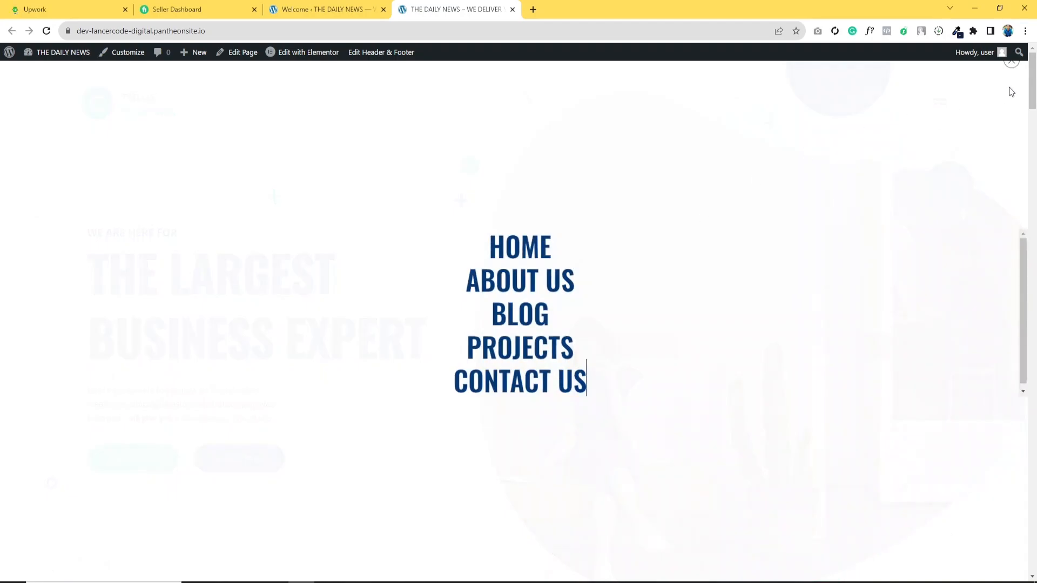
pyautogui.click(1011, 63)
pyautogui.scroll(-15, 430, 315)
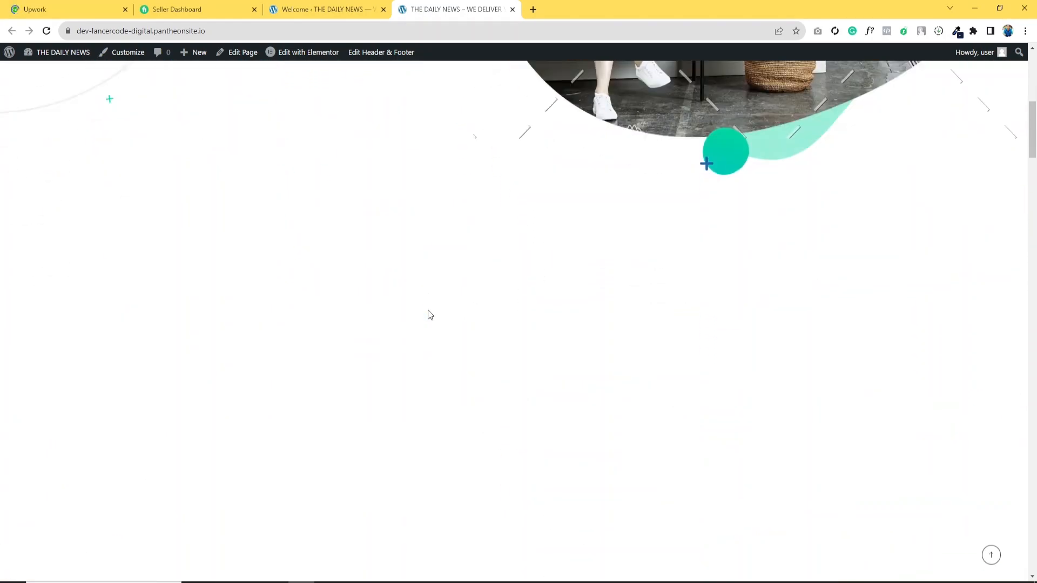
pyautogui.scroll(-15, 473, 339)
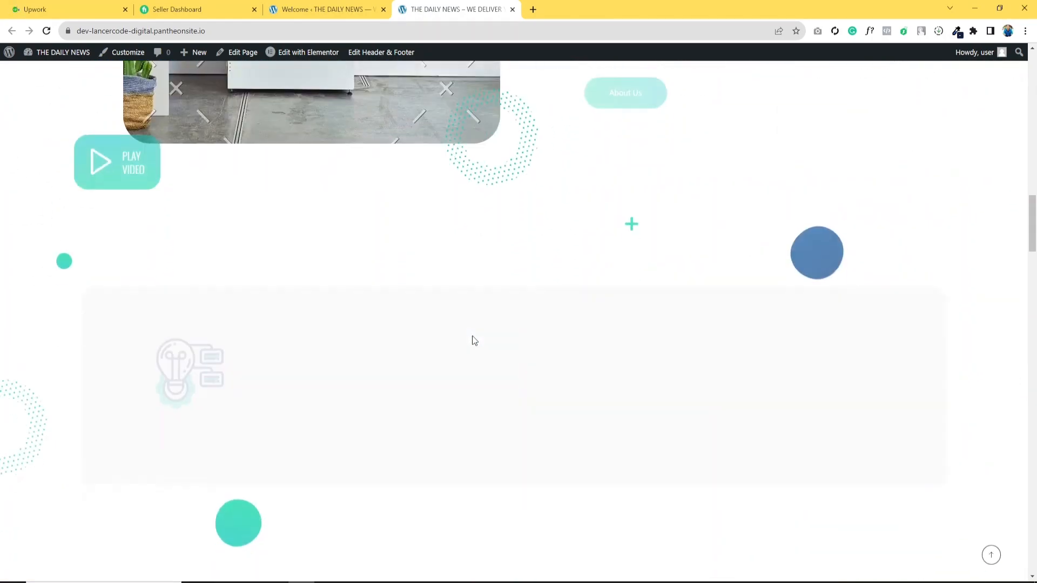
pyautogui.scroll(15, 473, 347)
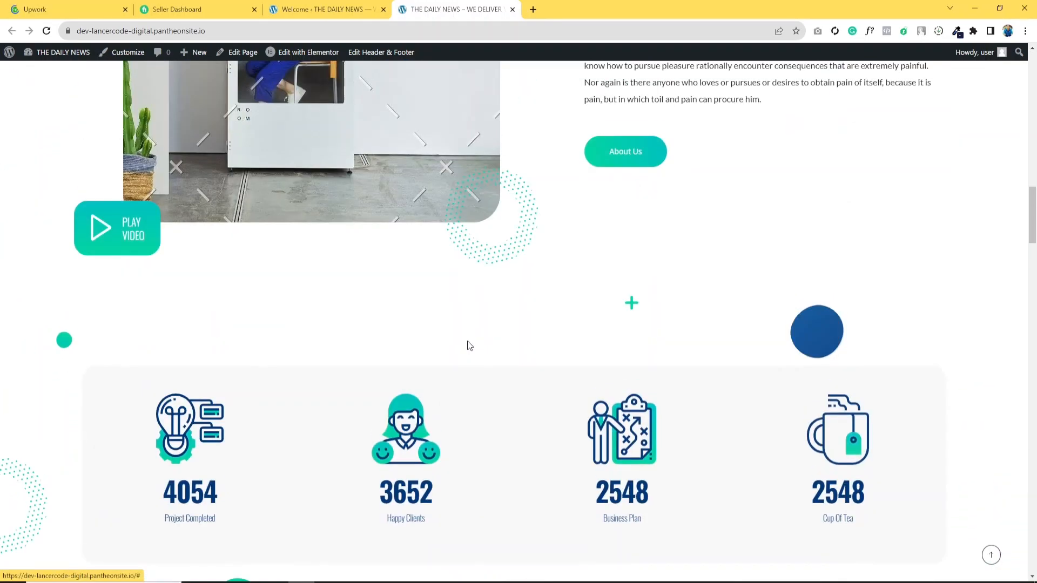
pyautogui.scroll(8, 488, 381)
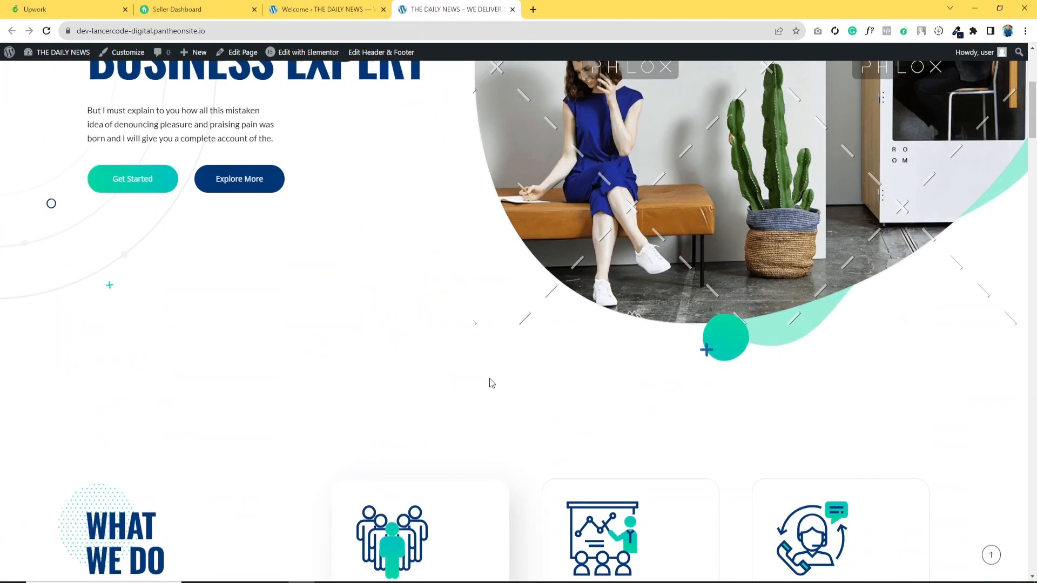
pyautogui.moveTo(626, 209); pyautogui.dragTo(664, 221)
pyautogui.scroll(-15, 685, 250)
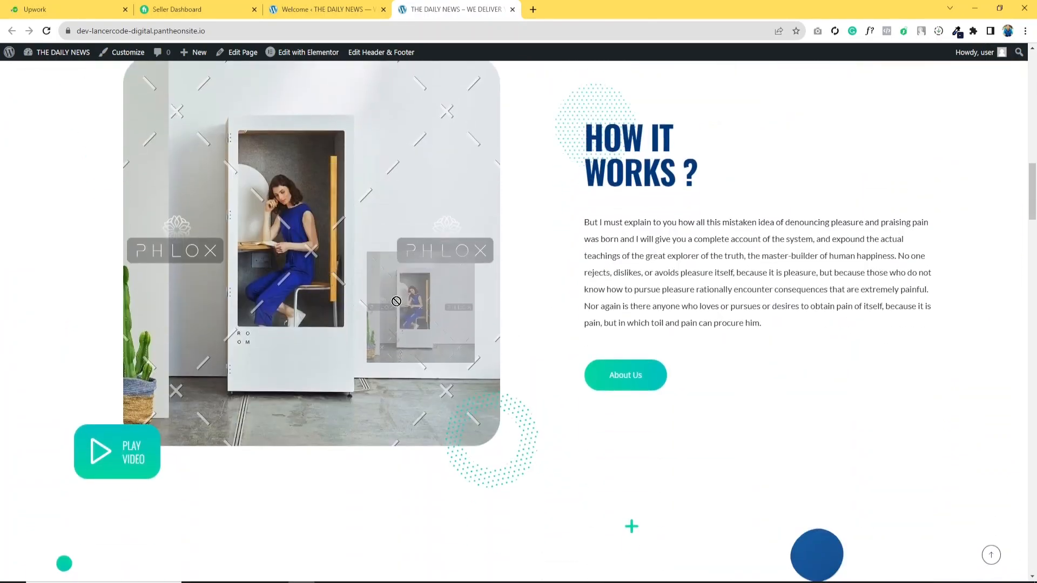
pyautogui.scroll(-3, 599, 221)
pyautogui.scroll(2, 598, 219)
pyautogui.moveTo(614, 200); pyautogui.dragTo(786, 271)
pyautogui.scroll(-19, 475, 410)
pyautogui.scroll(-10, 478, 408)
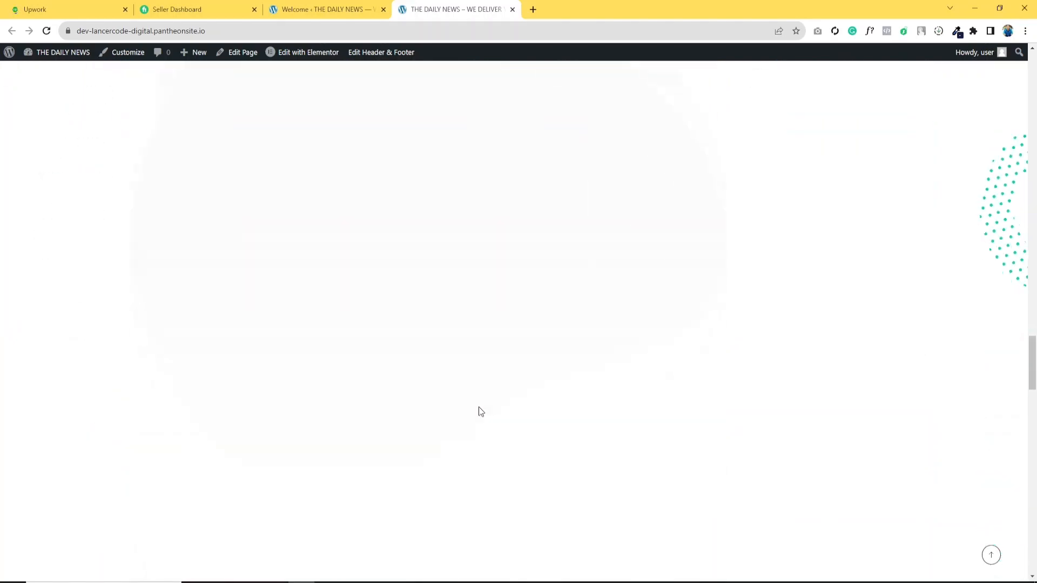
pyautogui.scroll(-10, 669, 478)
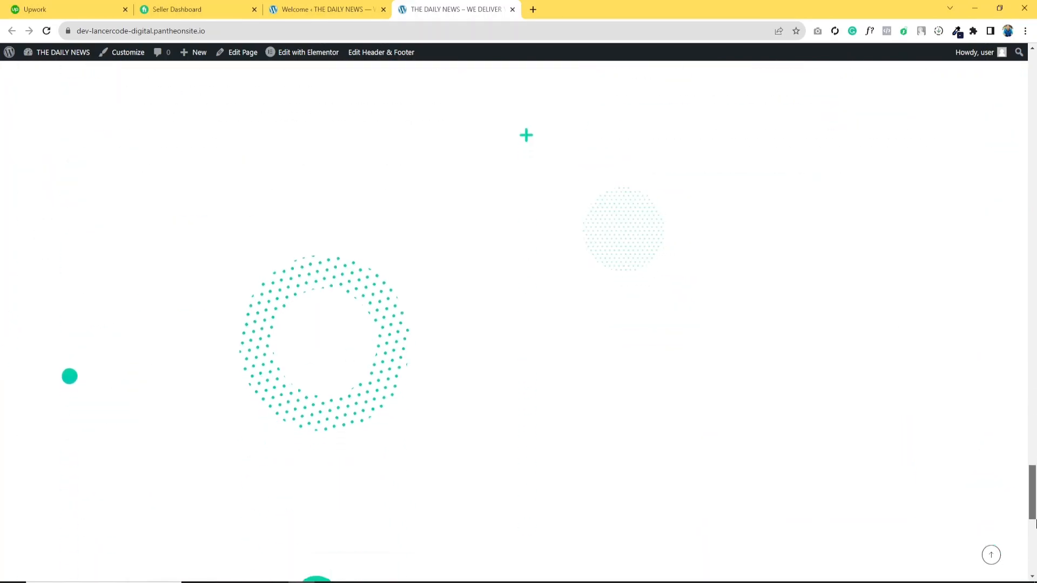
pyautogui.scroll(5, 891, 377)
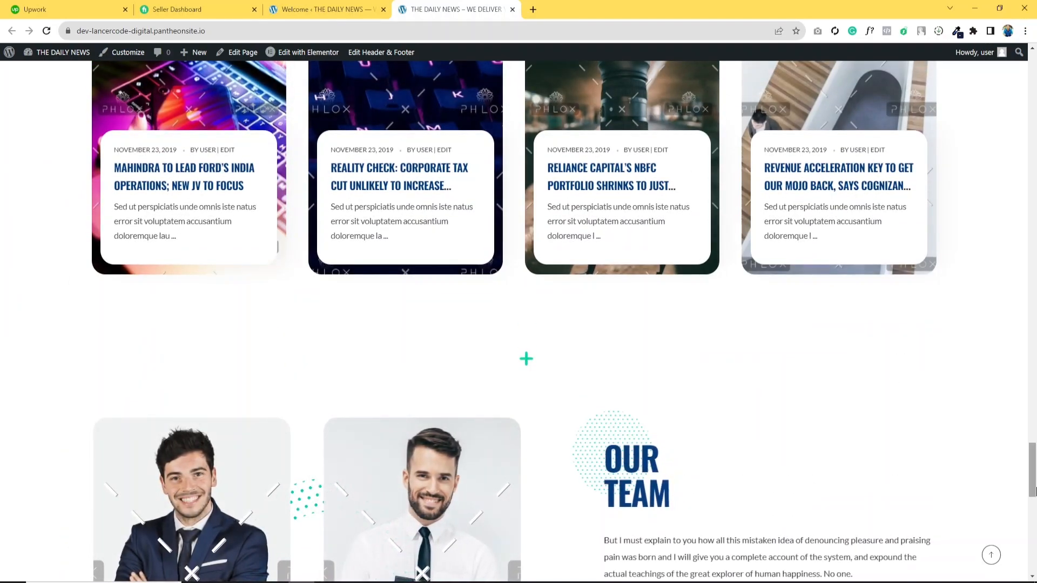
# - Open the About us page from the site menu and scroll through its sections
pyautogui.scroll(-10, 891, 381)
pyautogui.moveTo(1032, 545); pyautogui.dragTo(1032, 80)
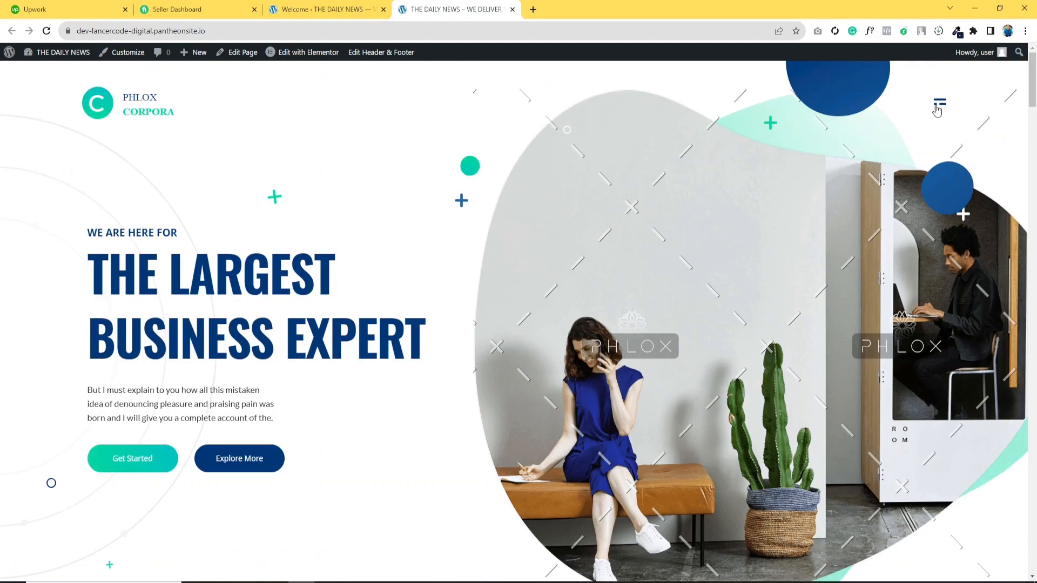
pyautogui.click(939, 106)
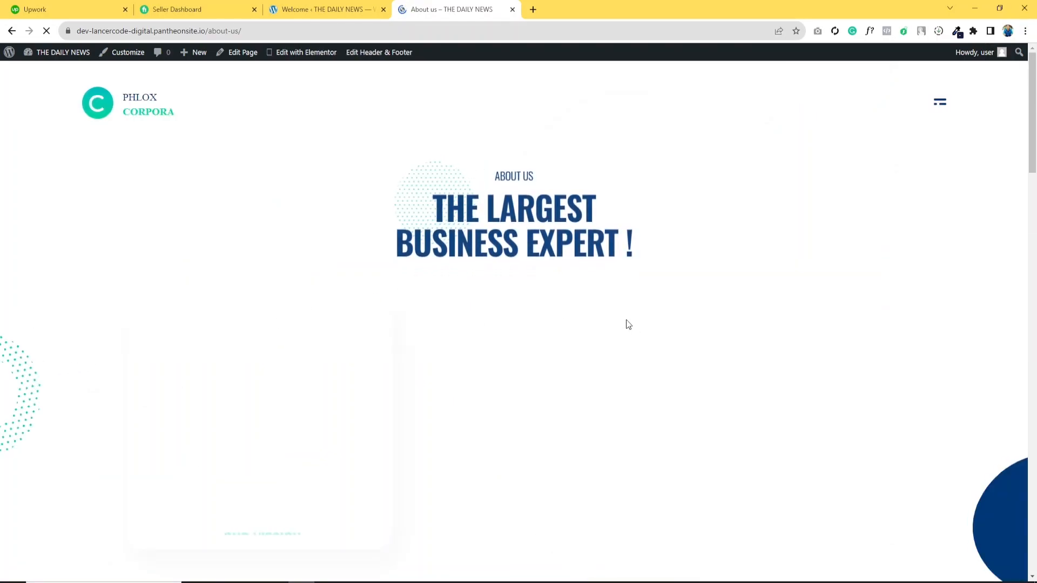
pyautogui.scroll(-7, 626, 318)
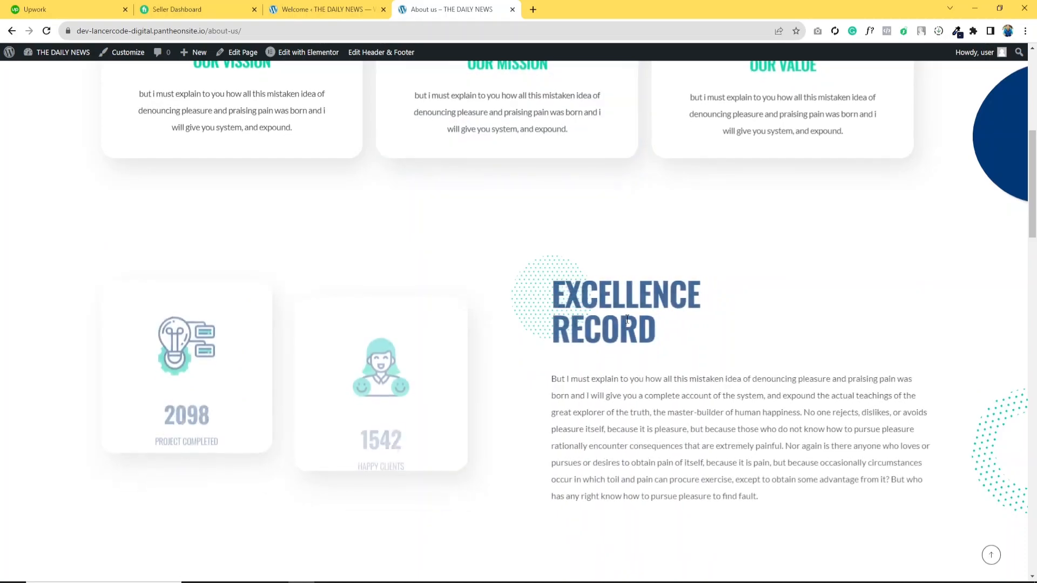
pyautogui.scroll(-6, 626, 319)
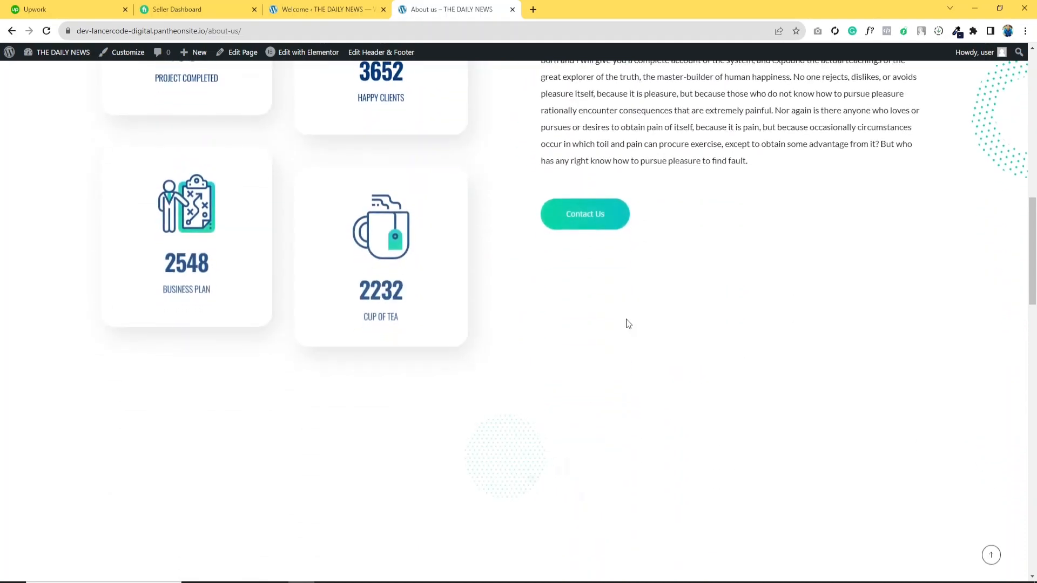
pyautogui.scroll(-4, 626, 323)
pyautogui.scroll(16, 625, 324)
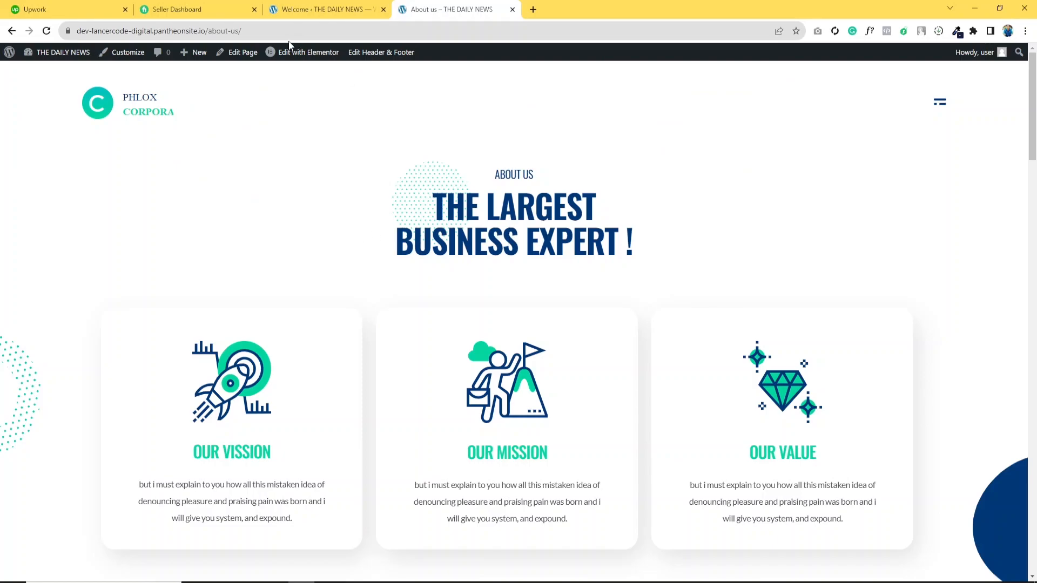
# - Edit the About us page with Elementor and change the small heading title to ABOUT OUR COMPANY
pyautogui.click(302, 52)
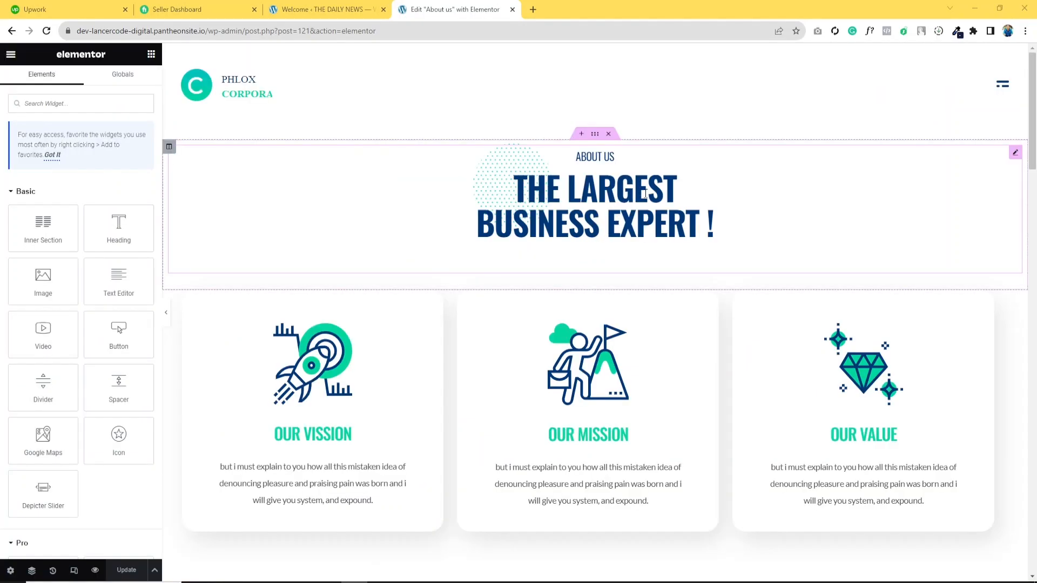
pyautogui.click(614, 158)
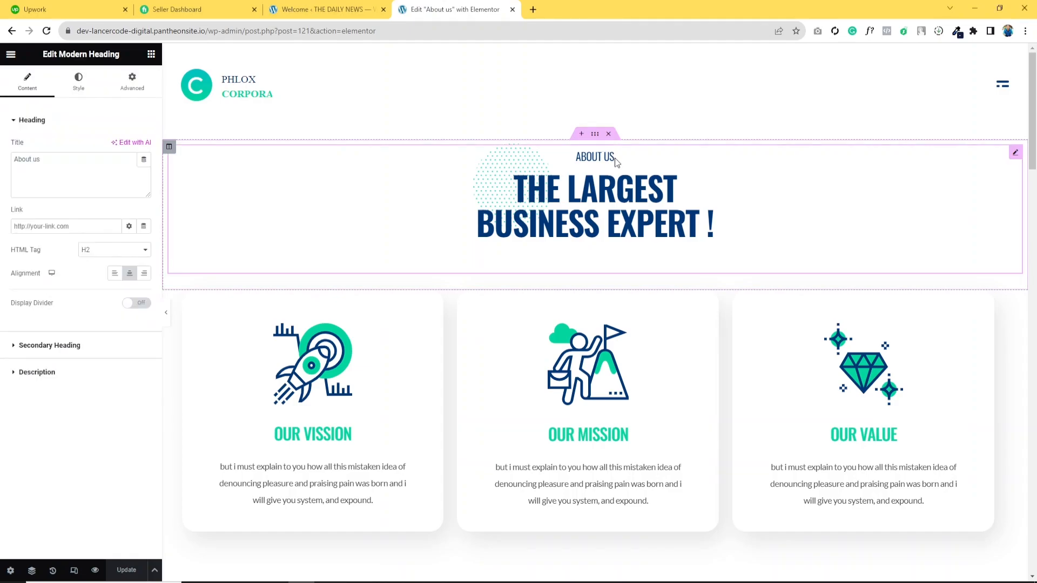
pyautogui.moveTo(39, 159); pyautogui.dragTo(8, 162)
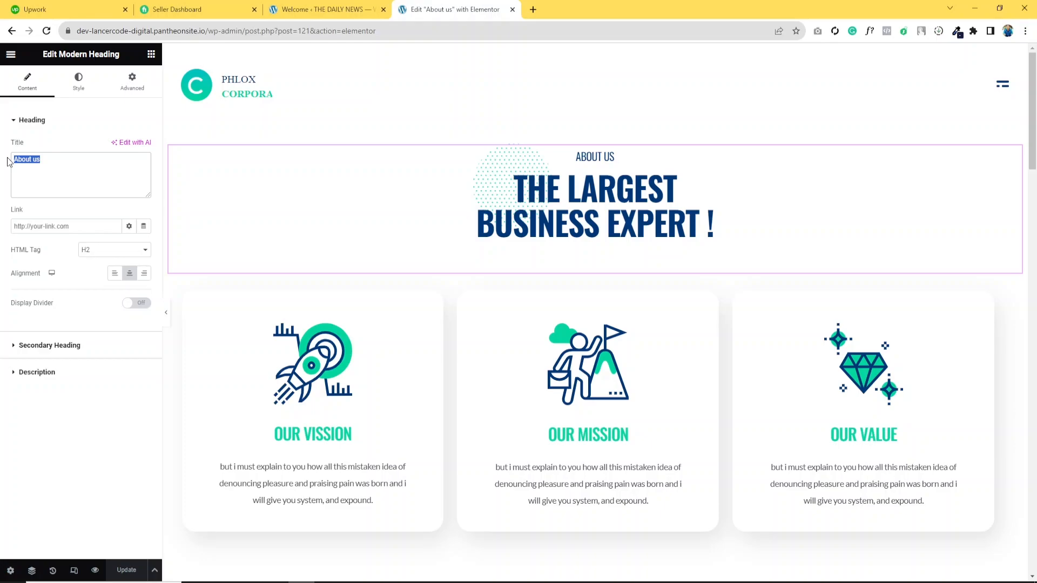
pyautogui.write('ABOUT OUR COMPANY')
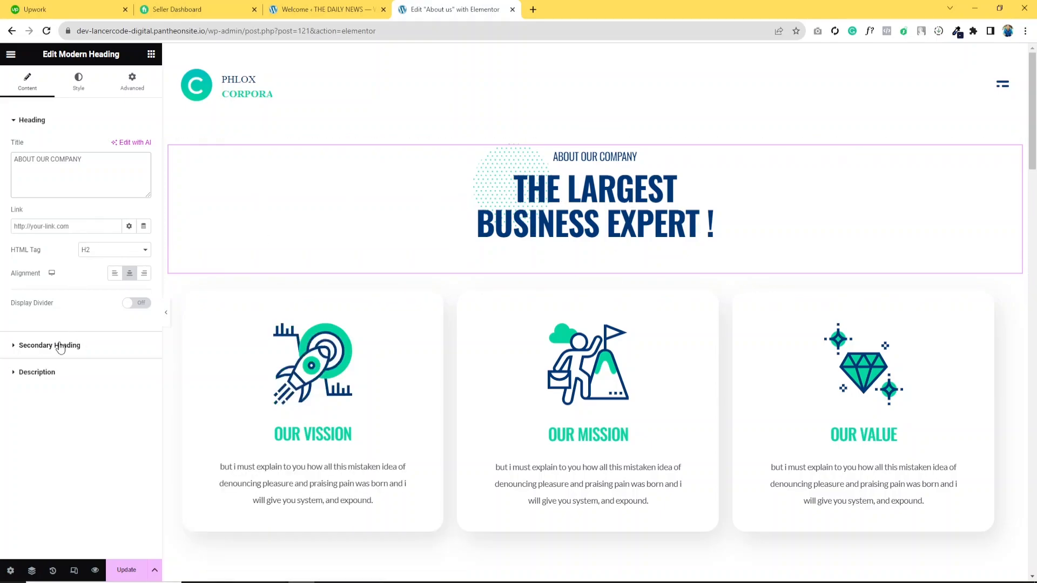
# - Change the secondary heading text to The Largest Company Expert !
pyautogui.click(60, 345)
pyautogui.moveTo(104, 186)
pyautogui.mouseDown()
pyautogui.moveTo(14, 185)
pyautogui.moveTo(110, 185)
pyautogui.mouseUp()
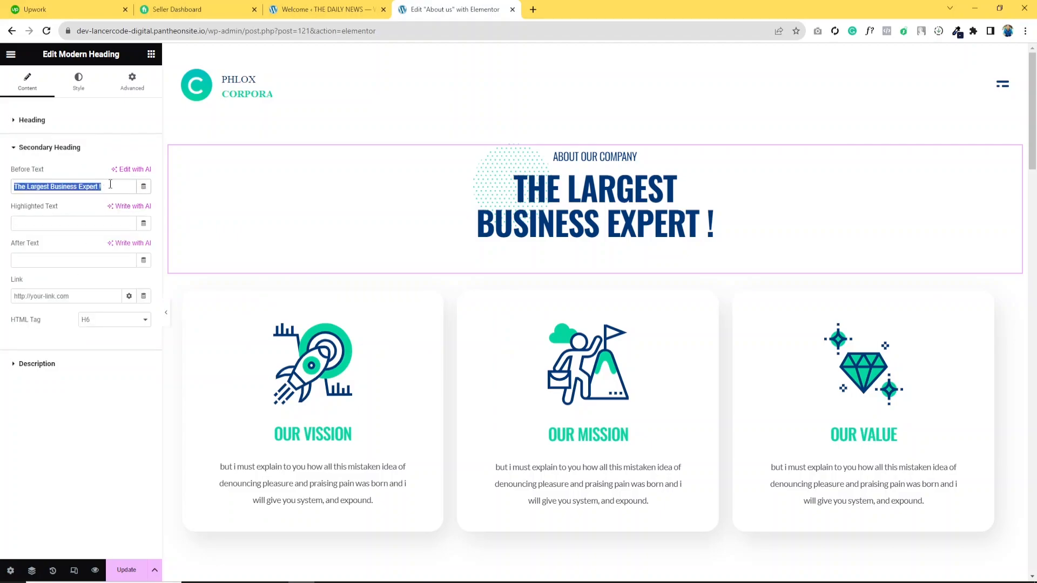
pyautogui.click(102, 186)
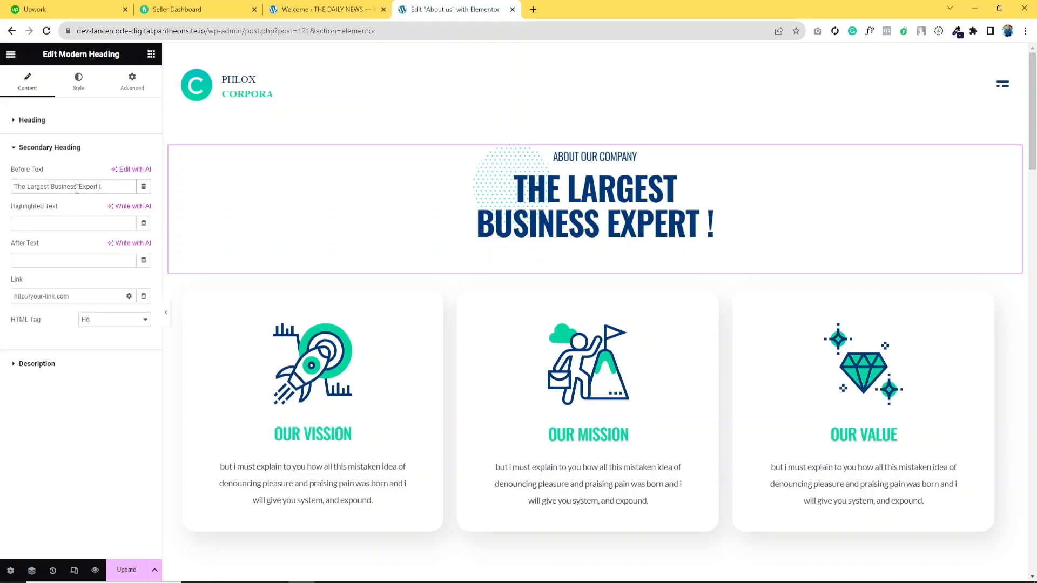
pyautogui.write('Company')
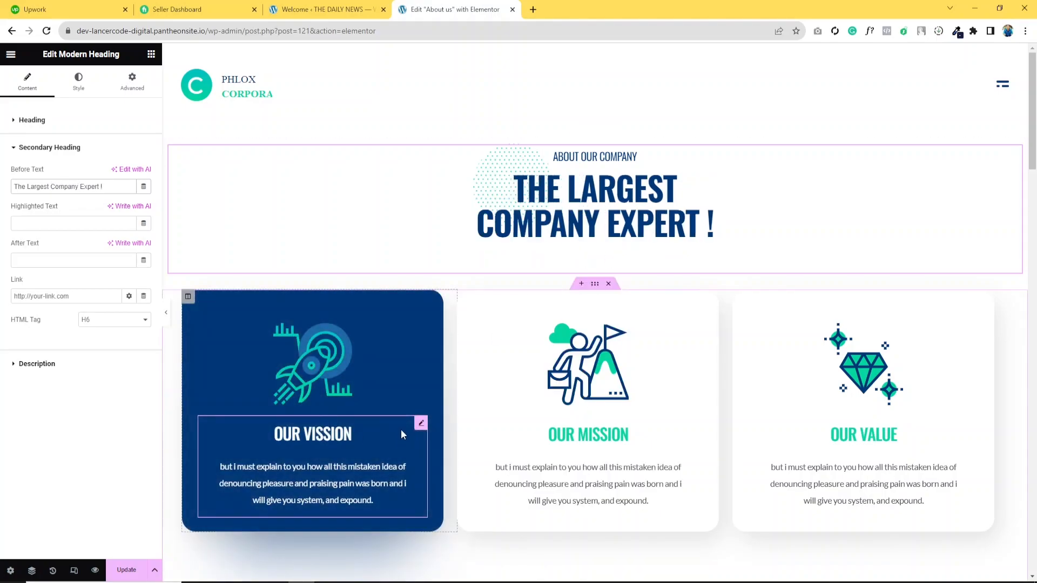
# - Save the page changes and return to the live About us page
pyautogui.click(420, 425)
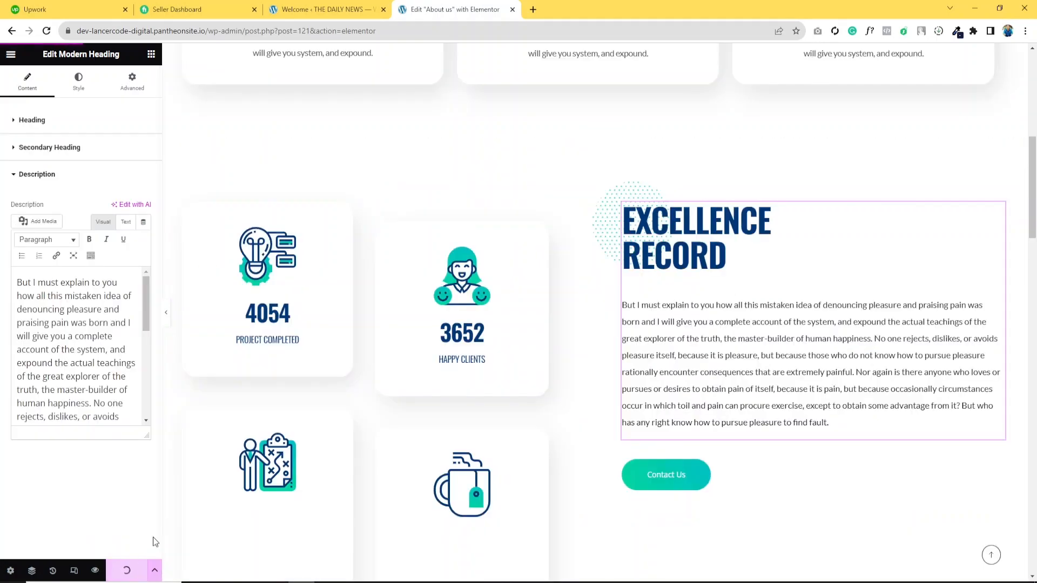
pyautogui.scroll(1, 354, 304)
pyautogui.scroll(8, 355, 304)
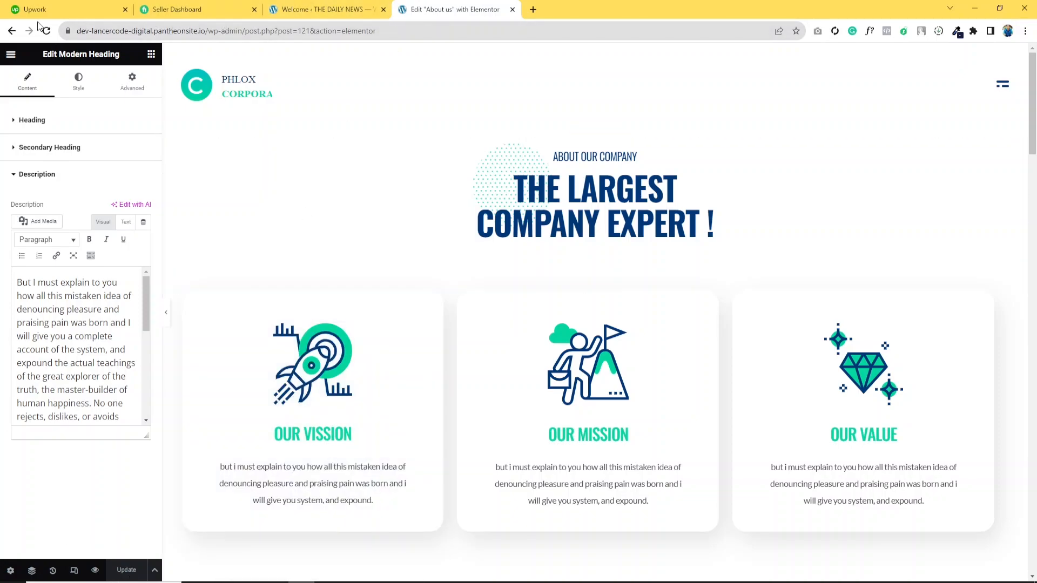
pyautogui.click(12, 32)
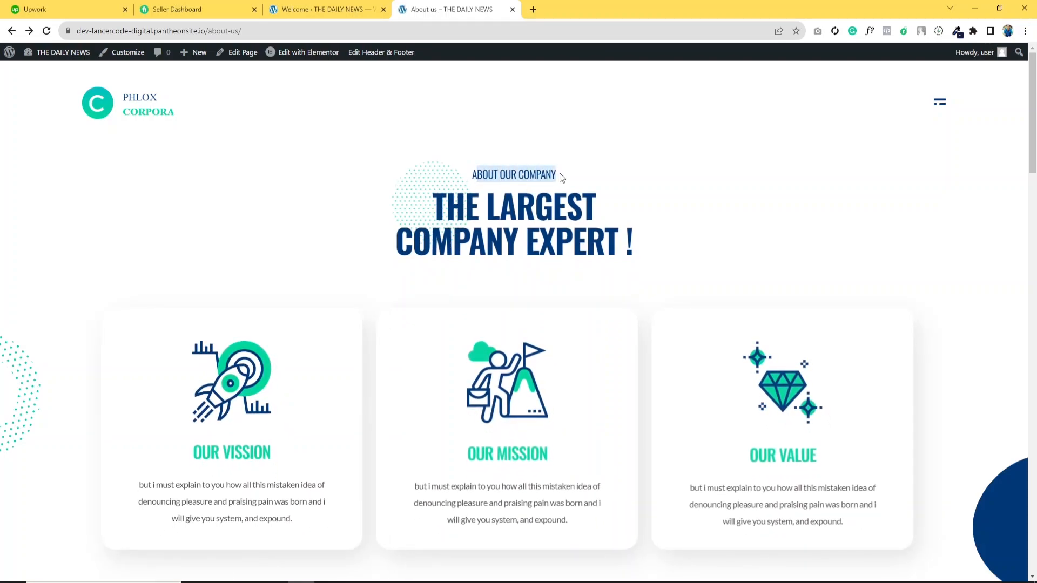
# - Review the updated About us headings on the live page and go back to the homepage
pyautogui.moveTo(417, 204); pyautogui.dragTo(597, 211)
pyautogui.moveTo(396, 248); pyautogui.dragTo(513, 249)
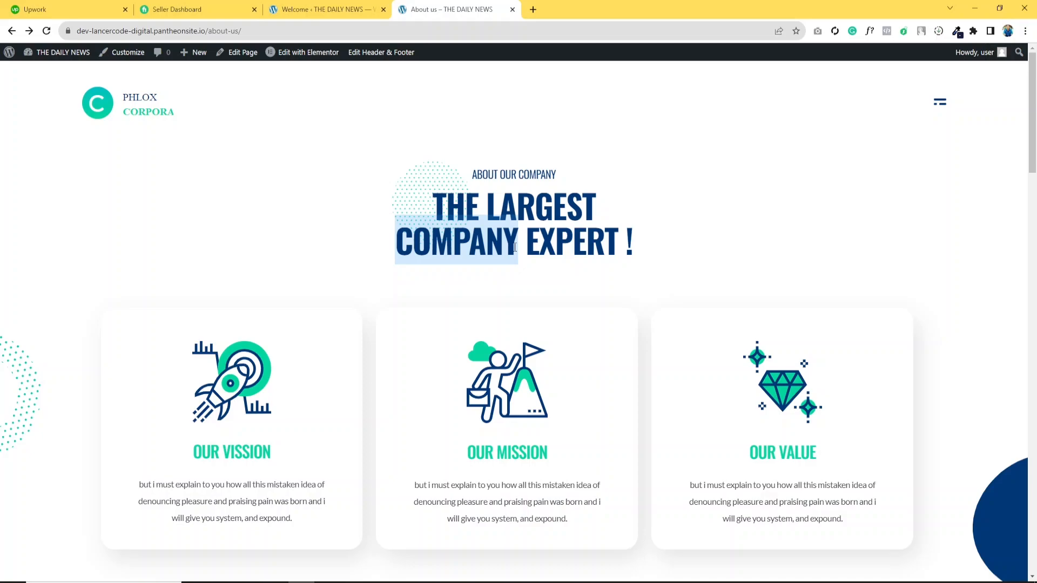
pyautogui.click(576, 228)
pyautogui.scroll(-10, 482, 253)
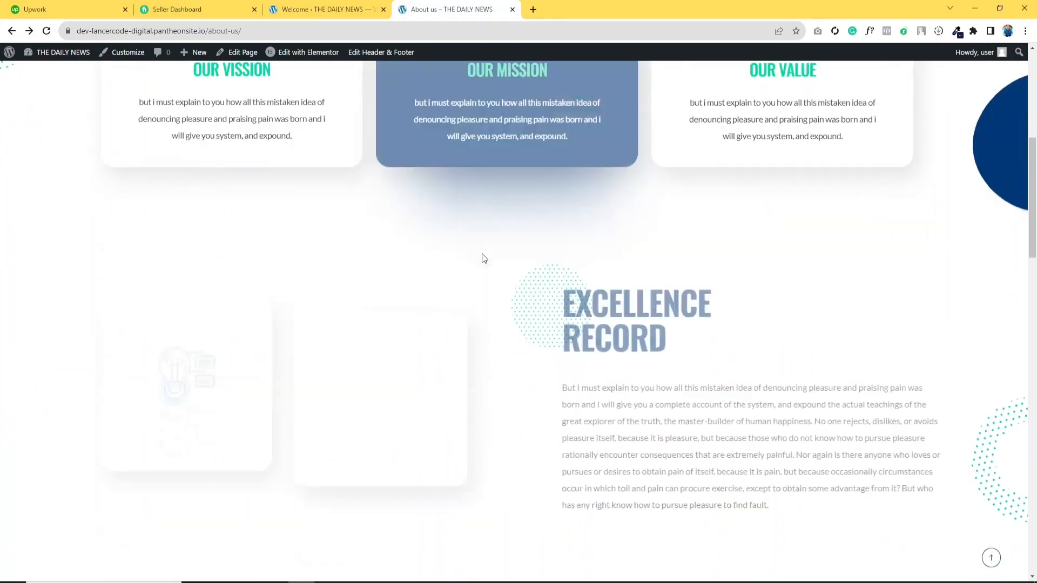
pyautogui.scroll(-5, 481, 258)
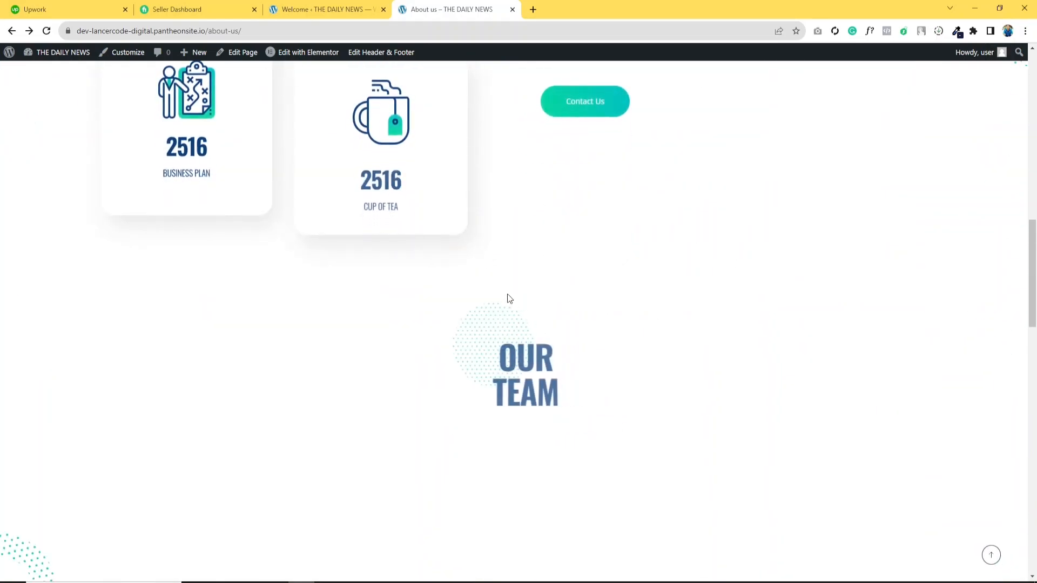
pyautogui.scroll(10, 509, 297)
pyautogui.scroll(6, 508, 295)
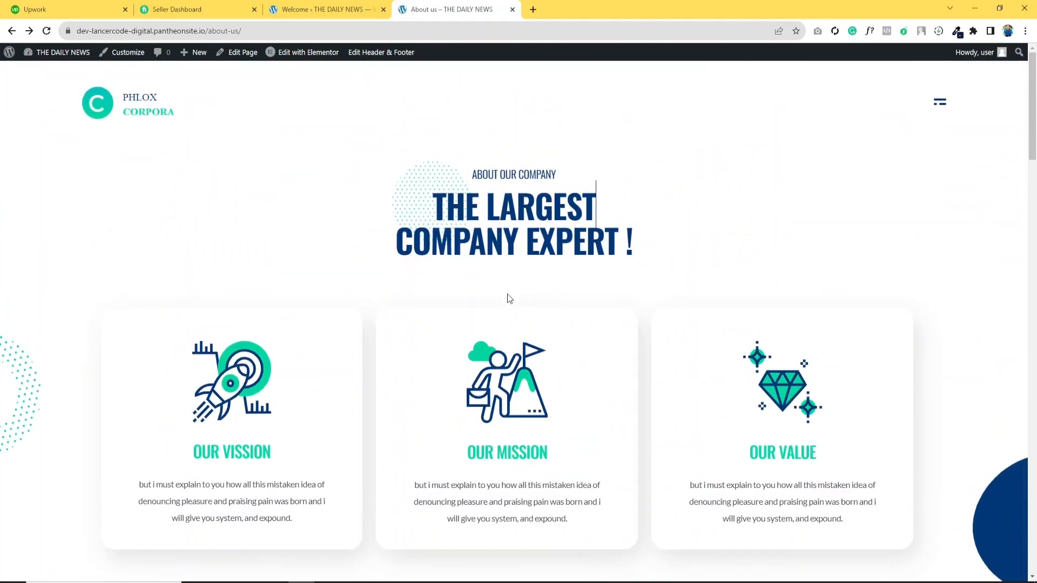
pyautogui.moveTo(317, 62)
pyautogui.scroll(10, 607, 311)
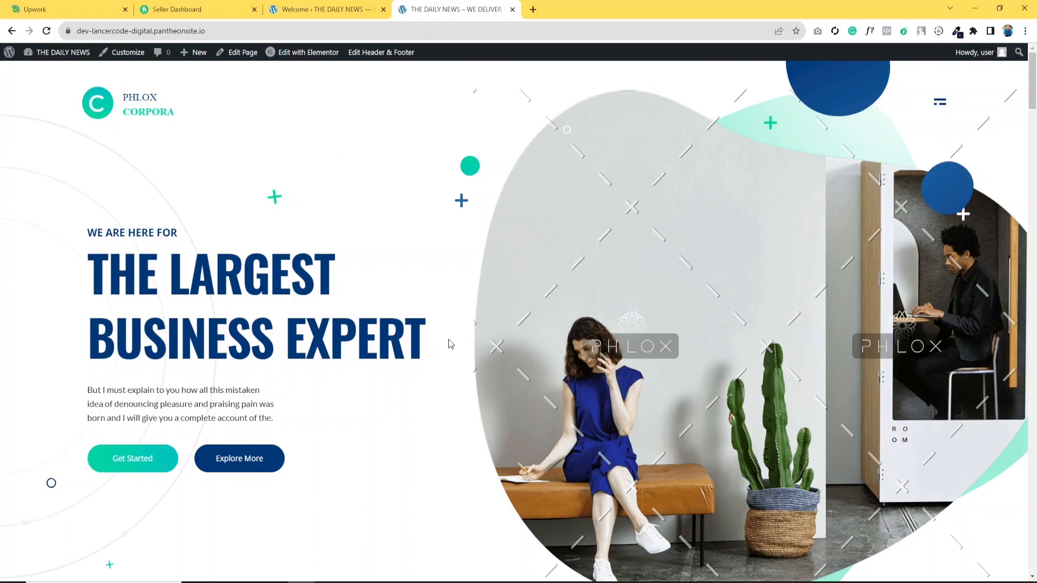
# - Switch to the Phlox theme dashboard and browse the demo template list
pyautogui.click(318, 9)
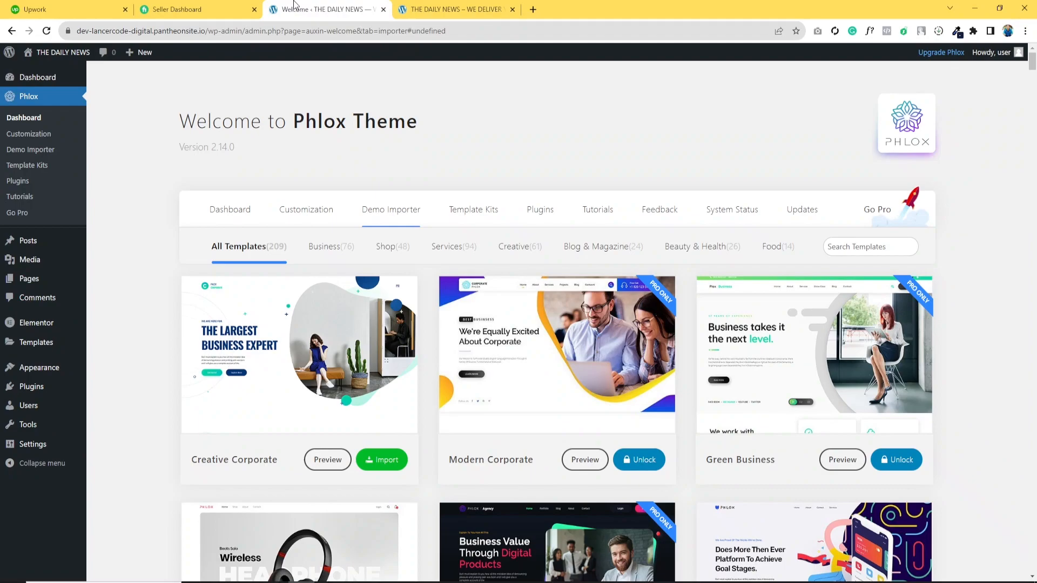
pyautogui.scroll(-2, 621, 335)
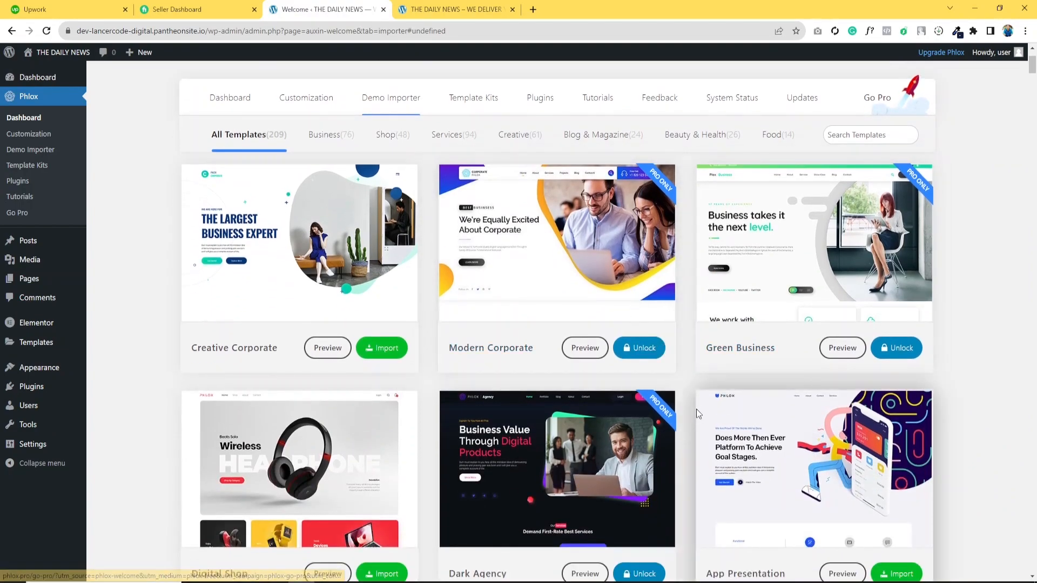
pyautogui.scroll(-3, 702, 416)
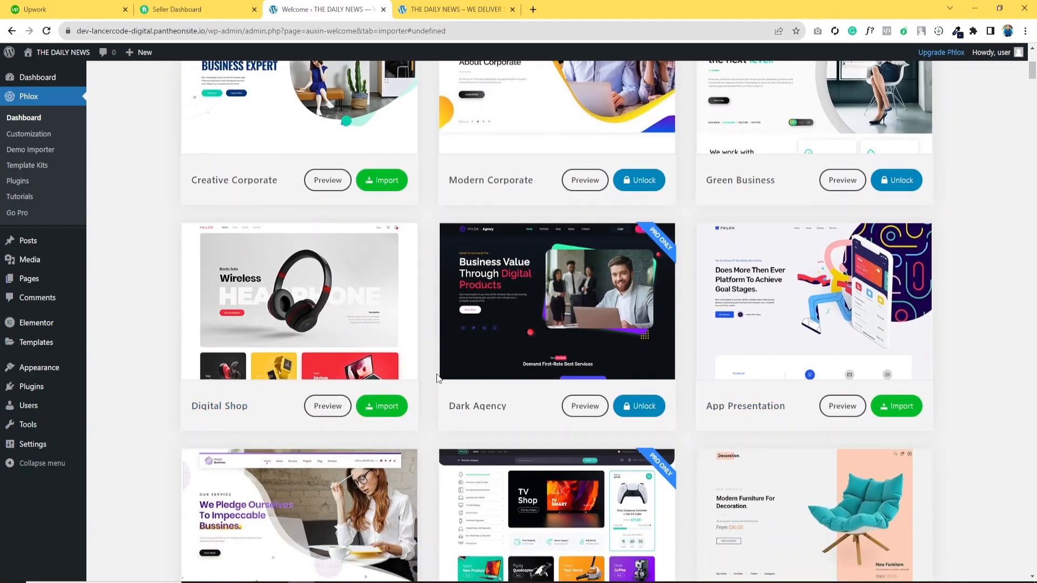
pyautogui.scroll(-10, 437, 378)
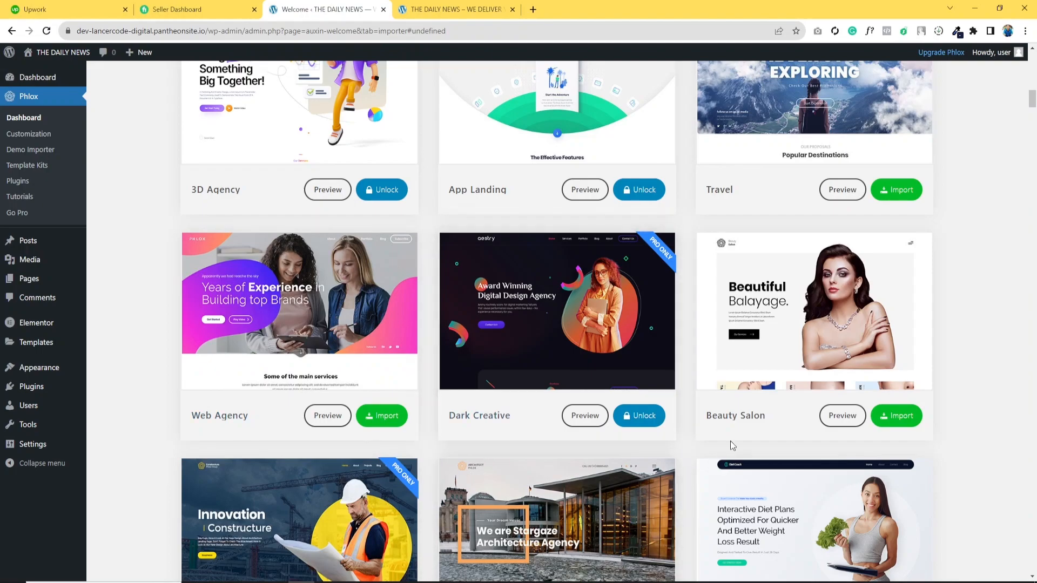
pyautogui.scroll(-2, 731, 428)
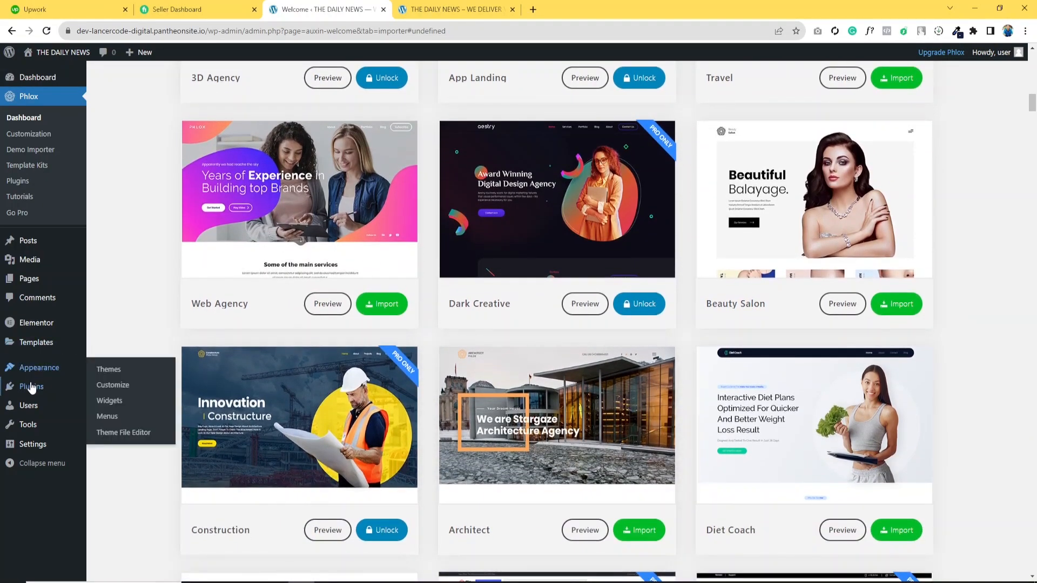
# - Search for the WP Reset plugin, then install and activate it
pyautogui.moveTo(33, 387)
pyautogui.click(130, 397)
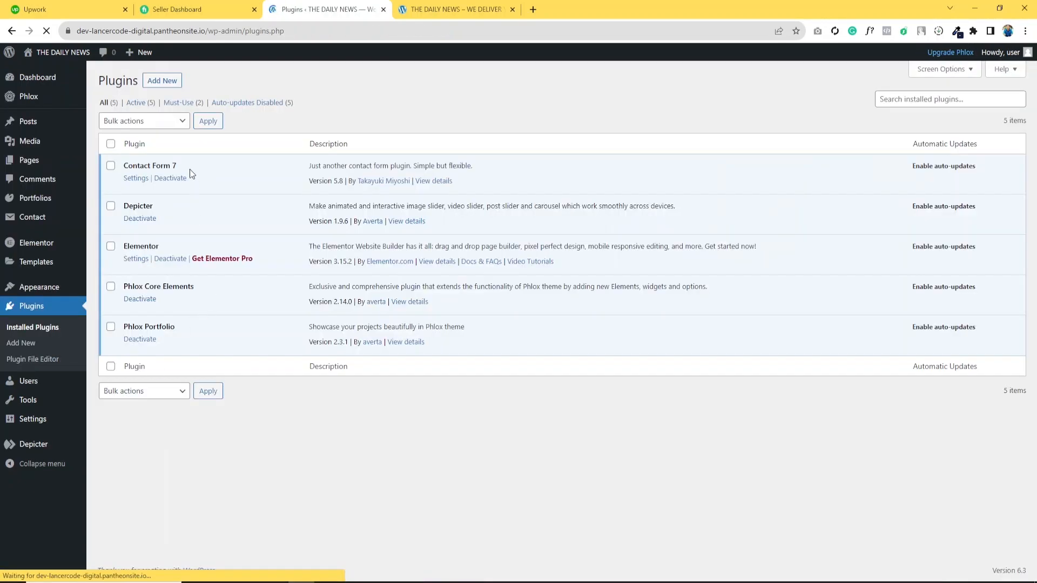
pyautogui.click(903, 103)
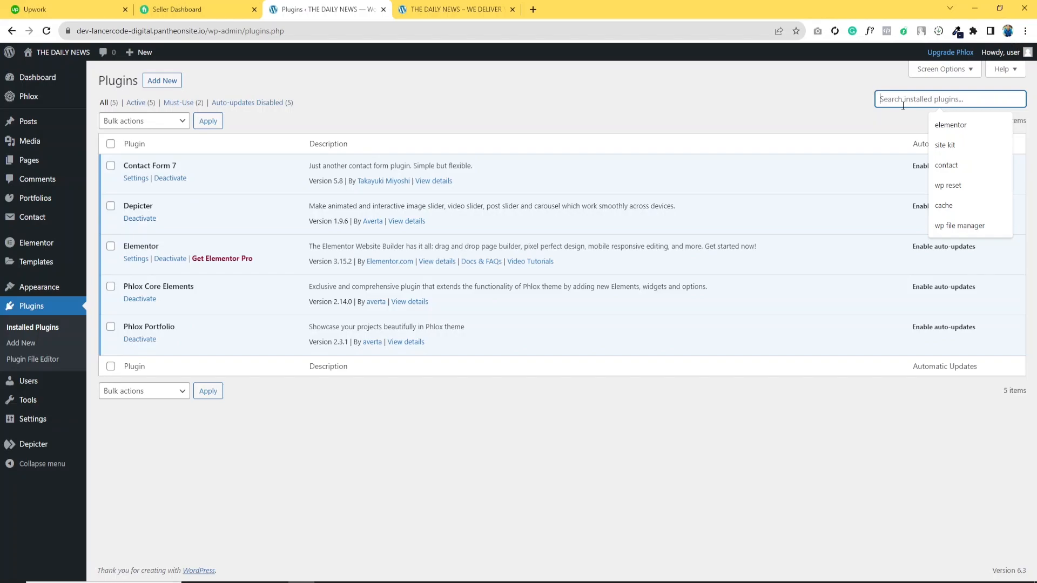
pyautogui.write('wp r')
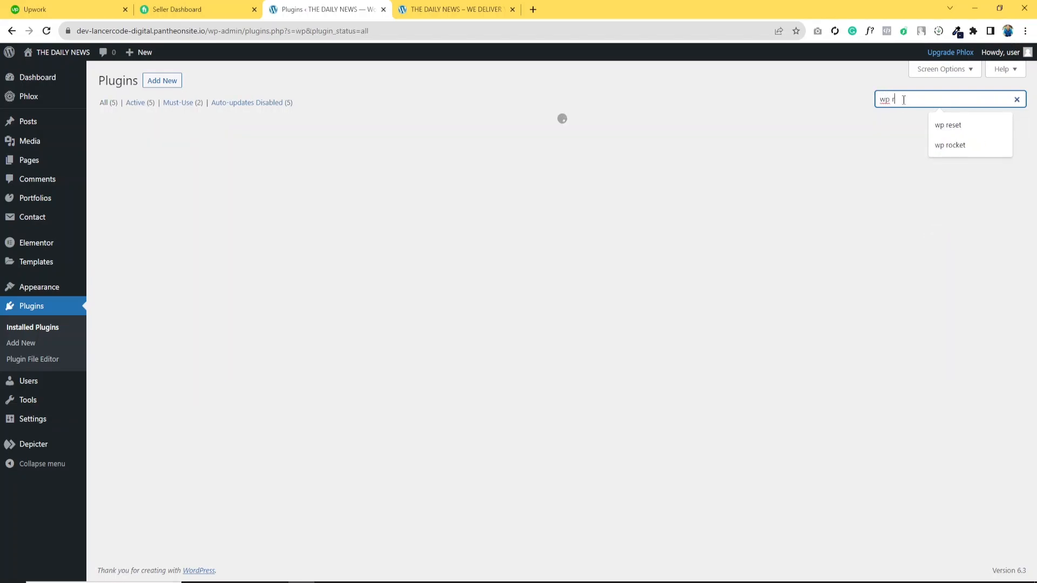
pyautogui.write('eset')
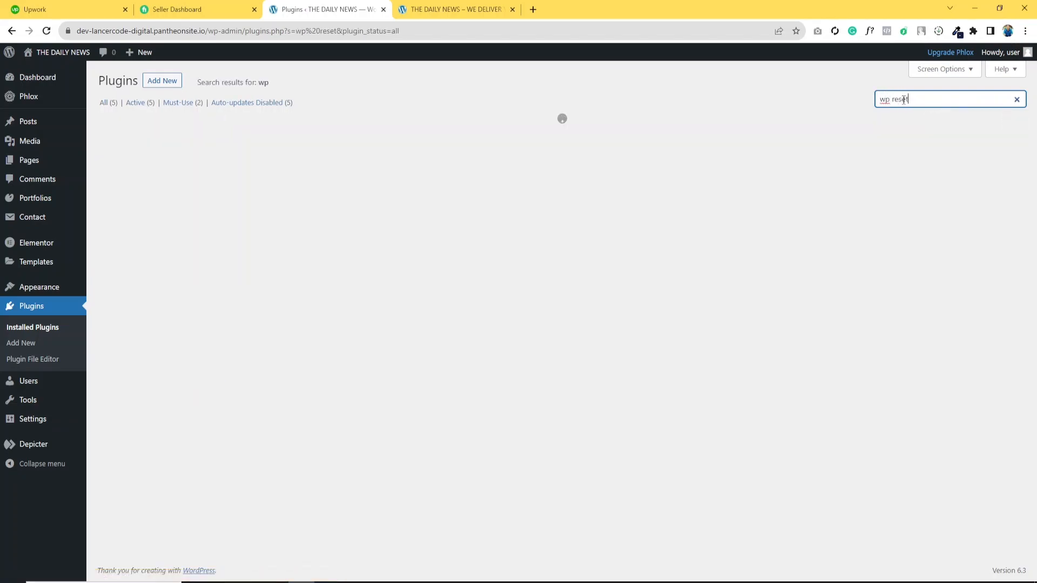
pyautogui.click(335, 167)
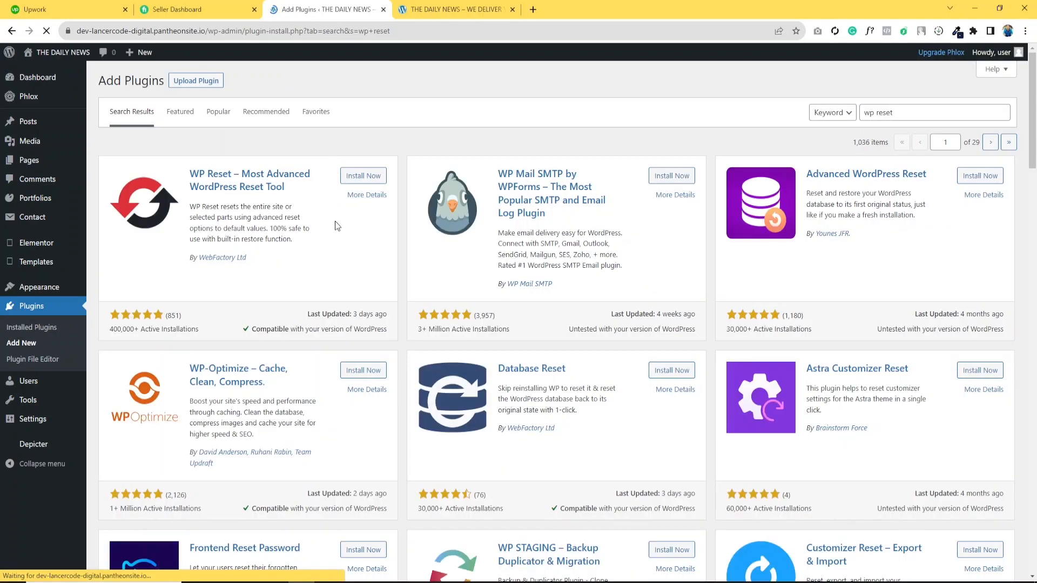
pyautogui.click(364, 178)
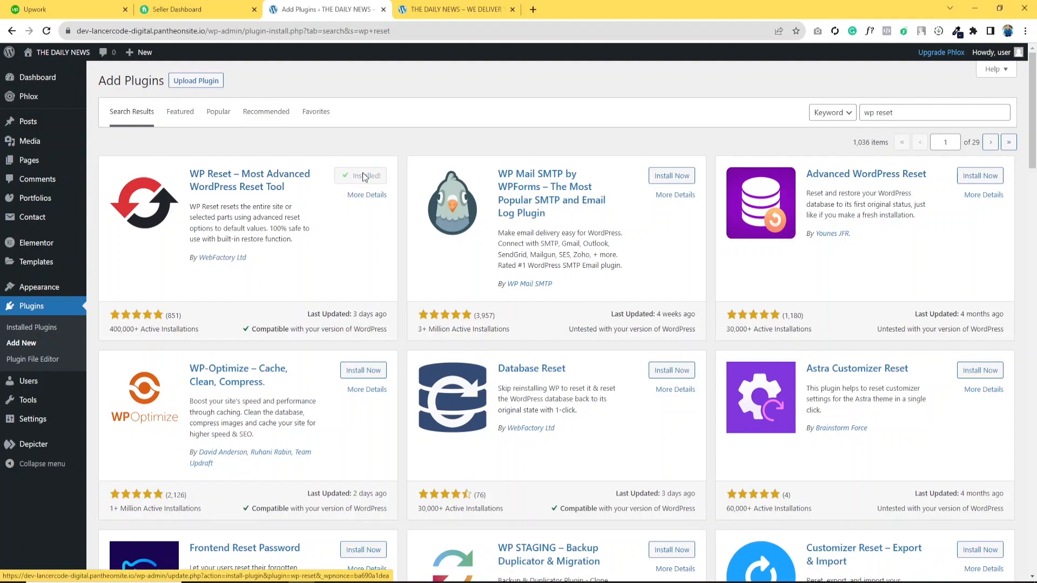
pyautogui.click(364, 178)
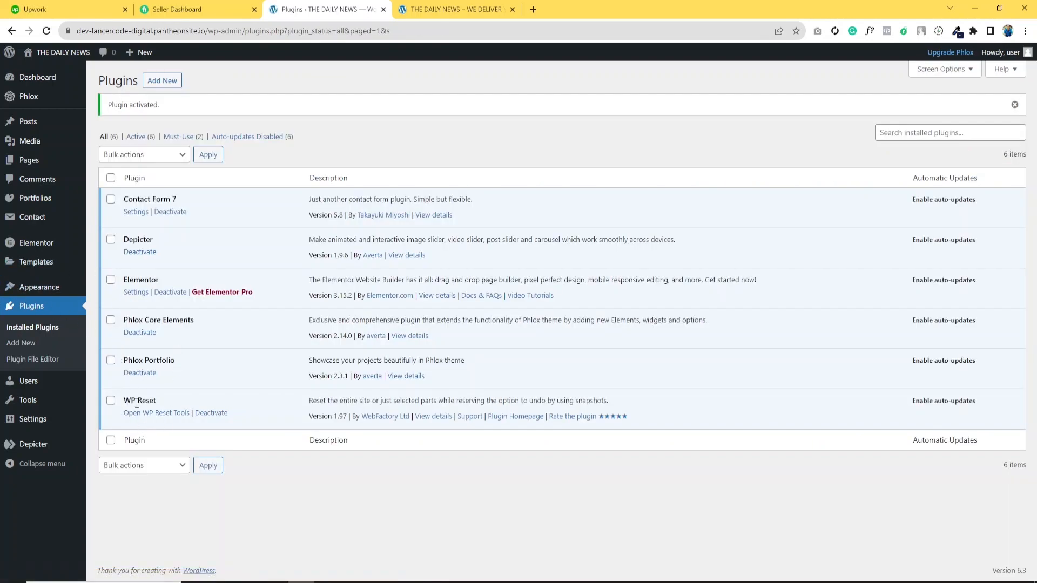
# - Open WP Reset Tools and run Site Reset, entering reset as confirmation and confirming Reset WordPress
pyautogui.click(143, 416)
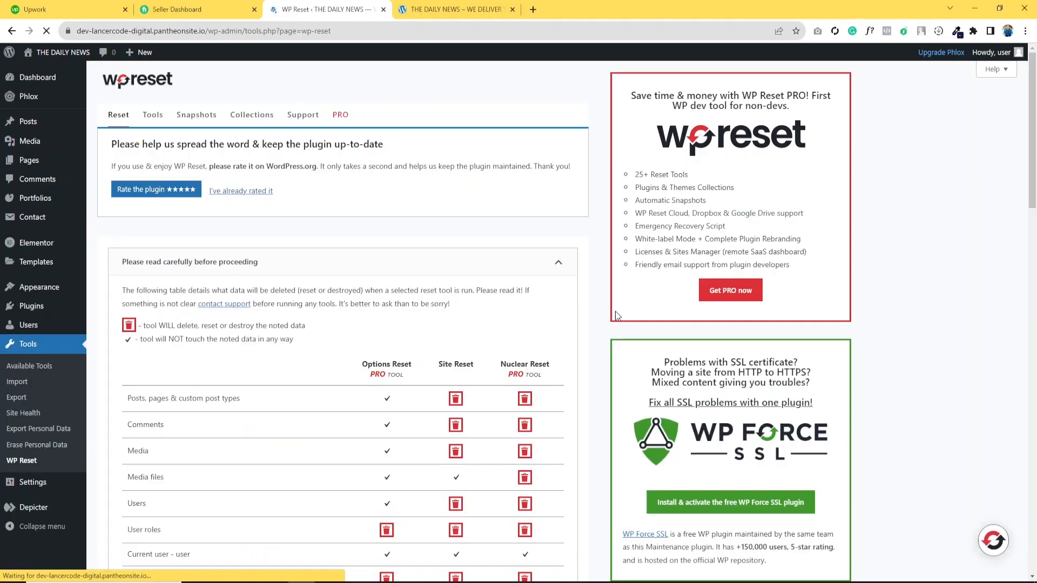
pyautogui.scroll(-20, 615, 311)
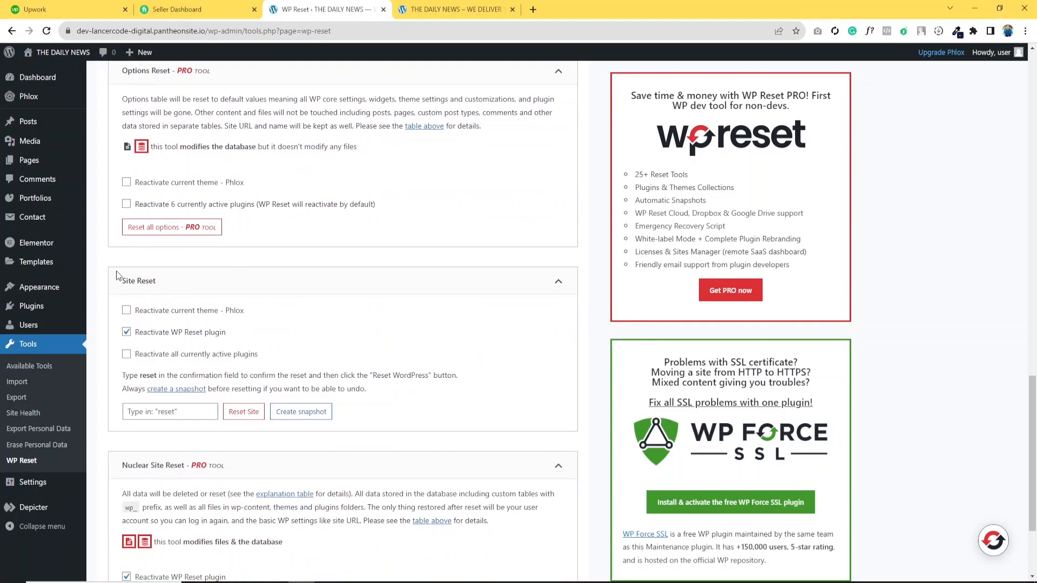
pyautogui.moveTo(130, 281); pyautogui.dragTo(179, 286)
pyautogui.click(178, 413)
pyautogui.write('reset')
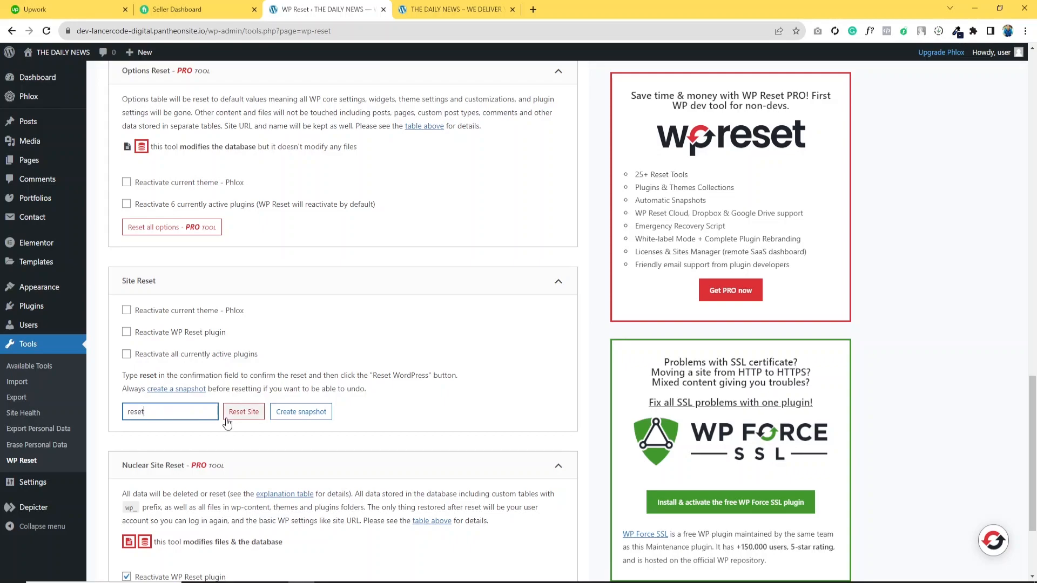
pyautogui.click(244, 412)
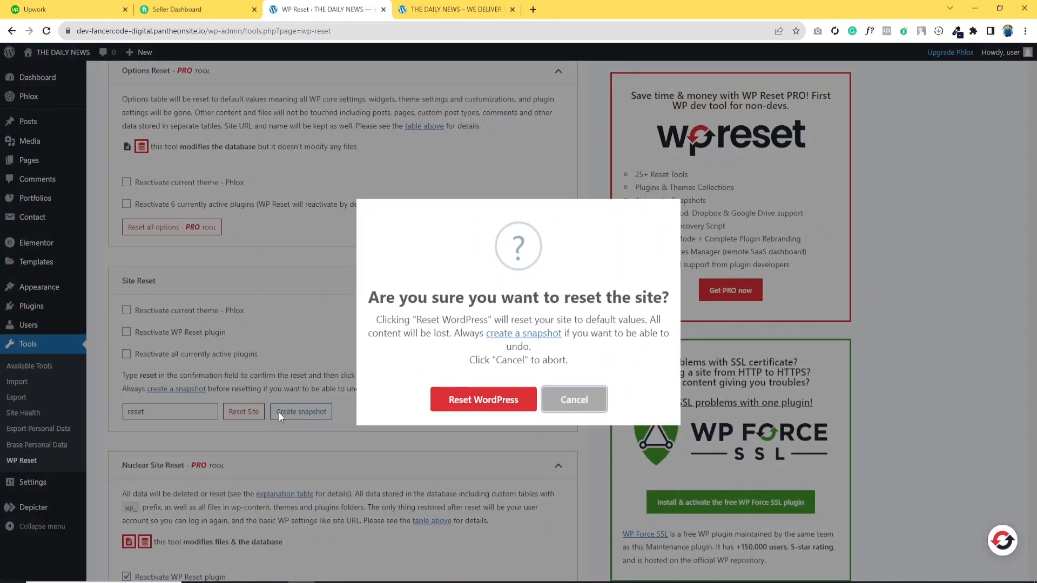
pyautogui.click(478, 398)
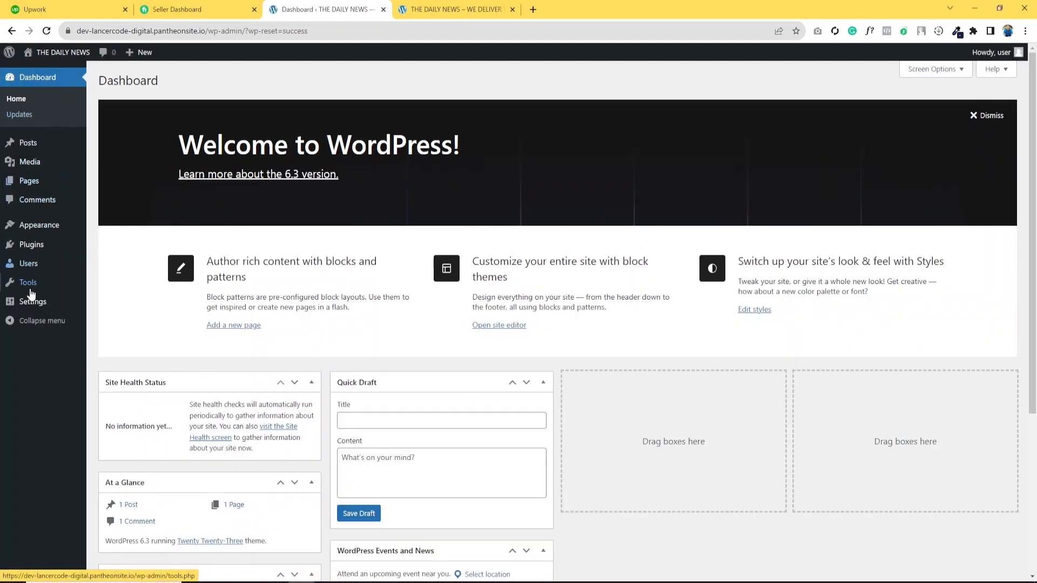
# - Check the reset homepage in the live site tab and return to the dashboard
pyautogui.click(431, 5)
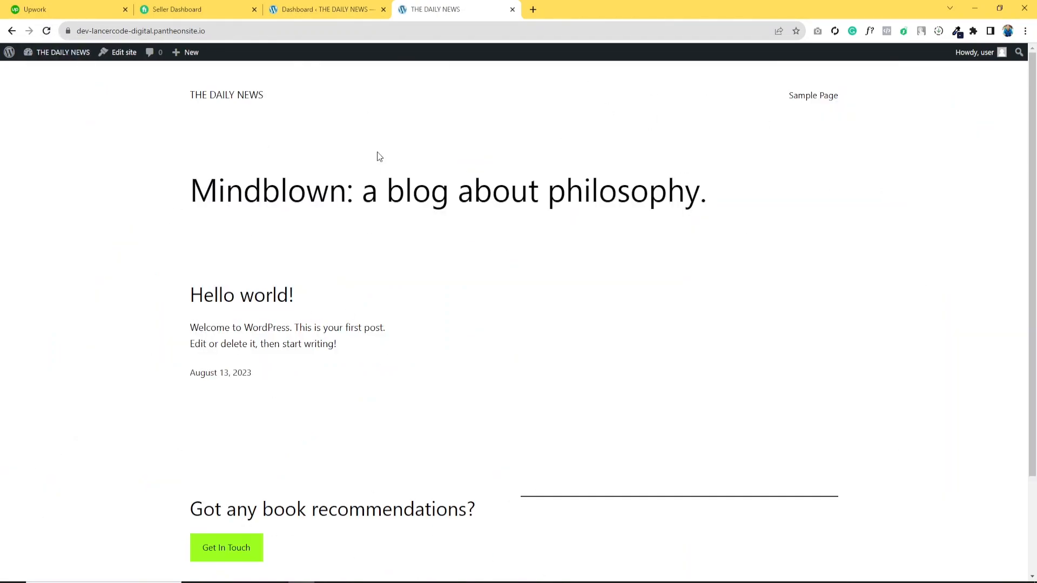
pyautogui.click(346, 9)
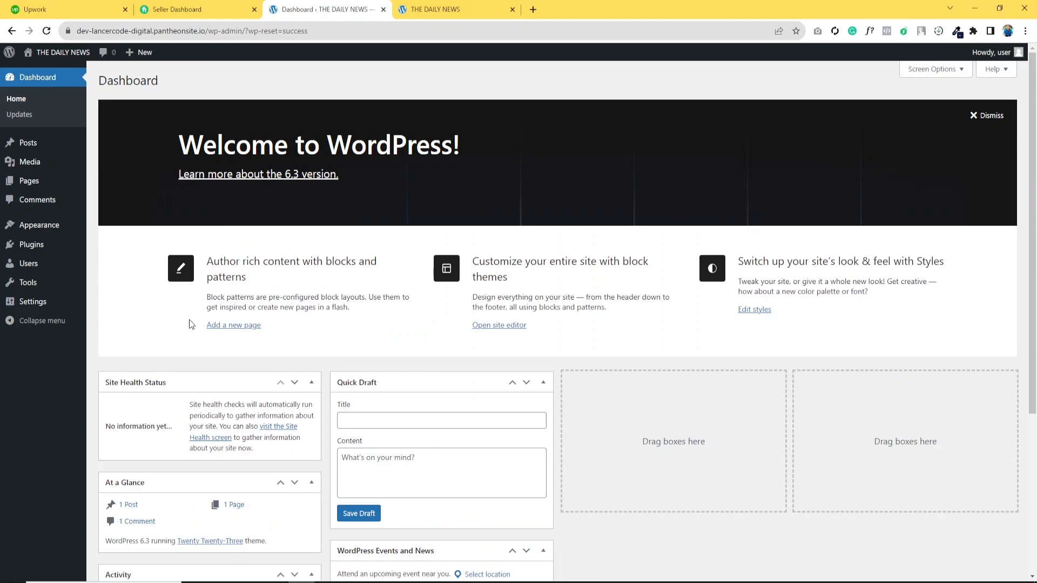
# - Activate the Phlox theme from Themes and activate the Phlox Core plugin
pyautogui.moveTo(44, 229)
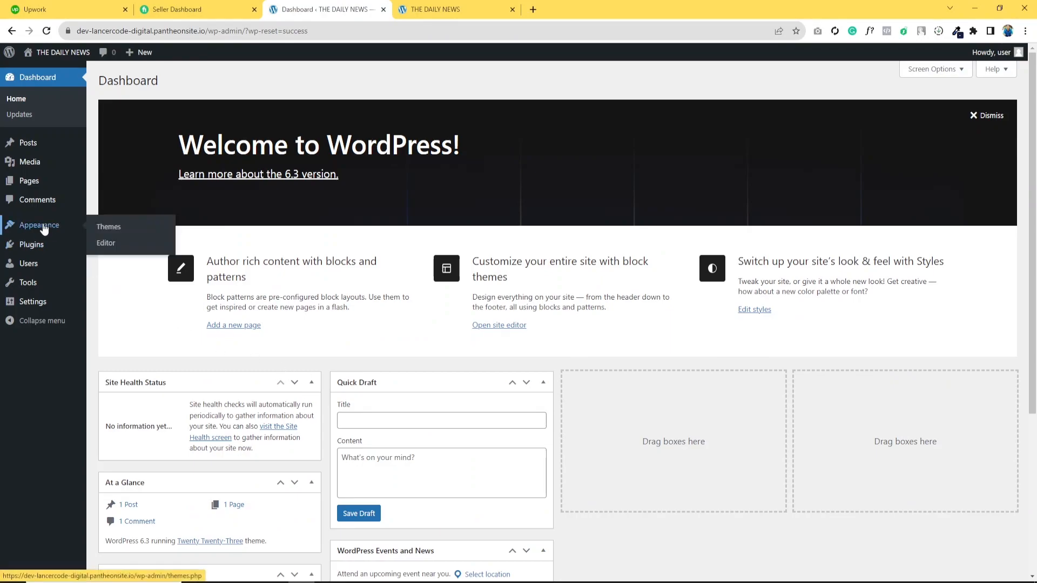
pyautogui.click(108, 227)
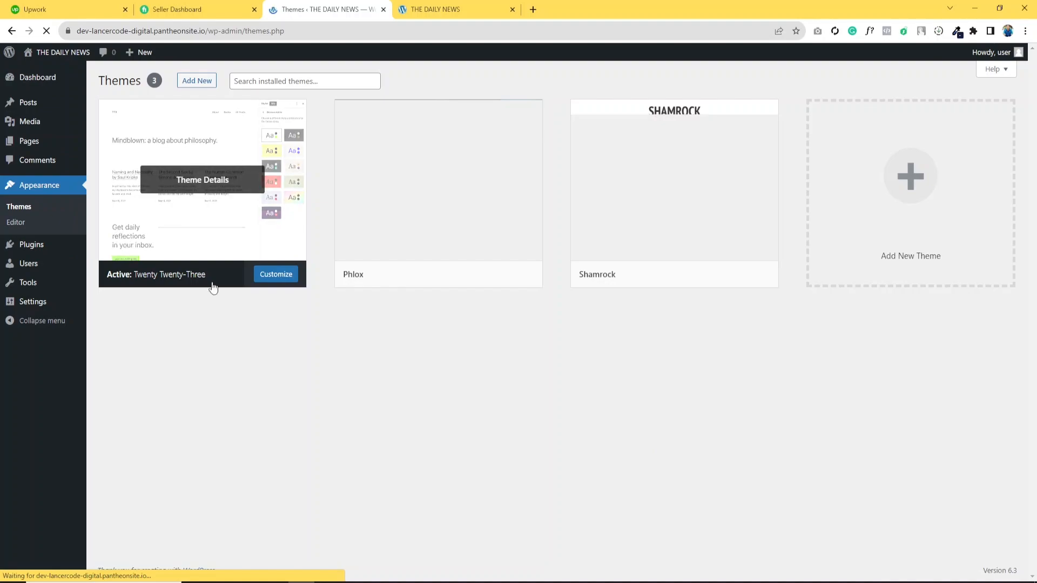
pyautogui.moveTo(485, 225)
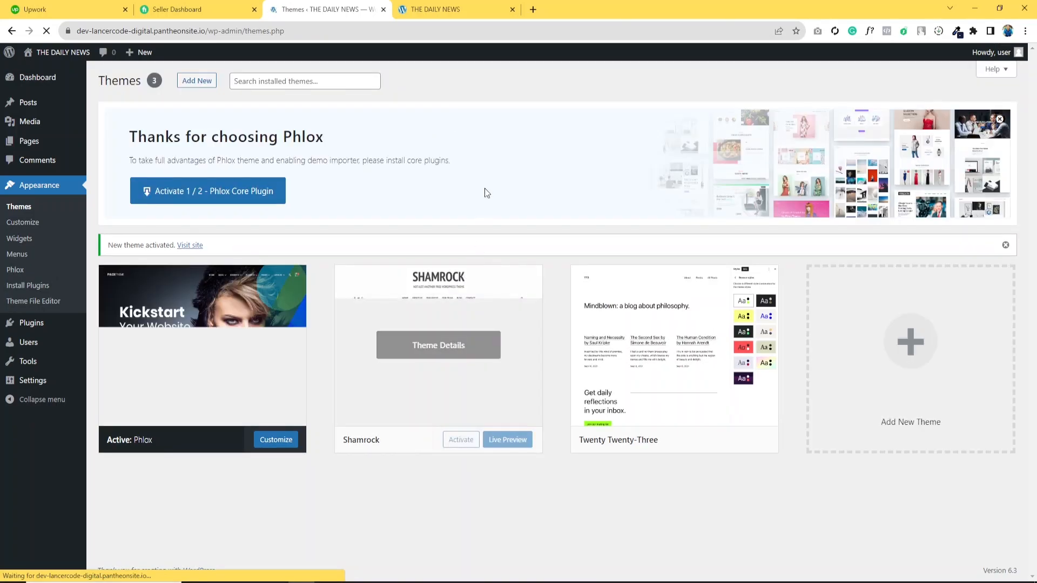
pyautogui.click(204, 195)
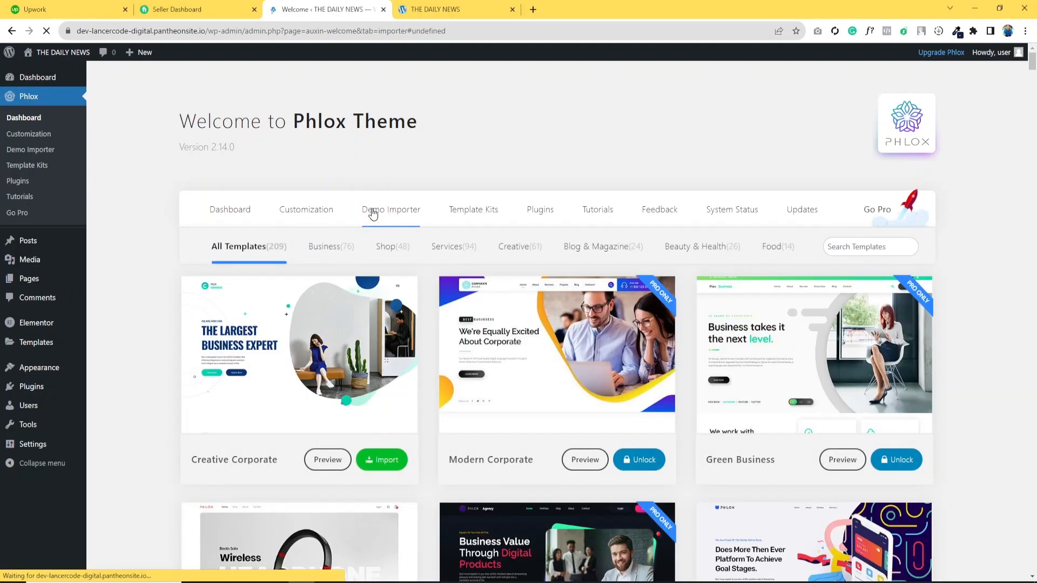
# - Import the Digital Shop demo, installing its required plugins, skipping watermark removal and importing its content
pyautogui.scroll(-6, 860, 404)
pyautogui.scroll(-18, 861, 404)
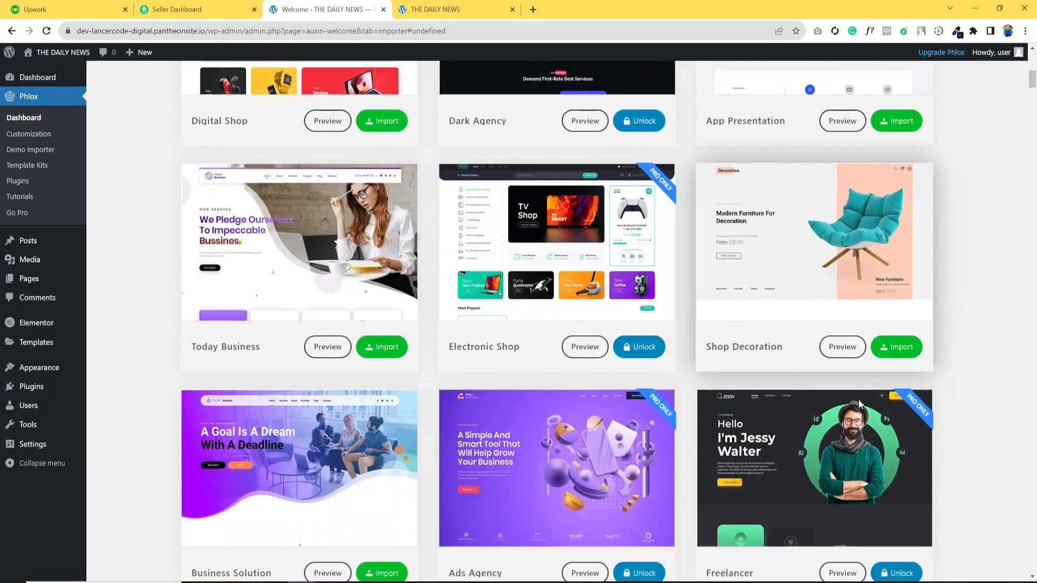
pyautogui.scroll(-15, 860, 404)
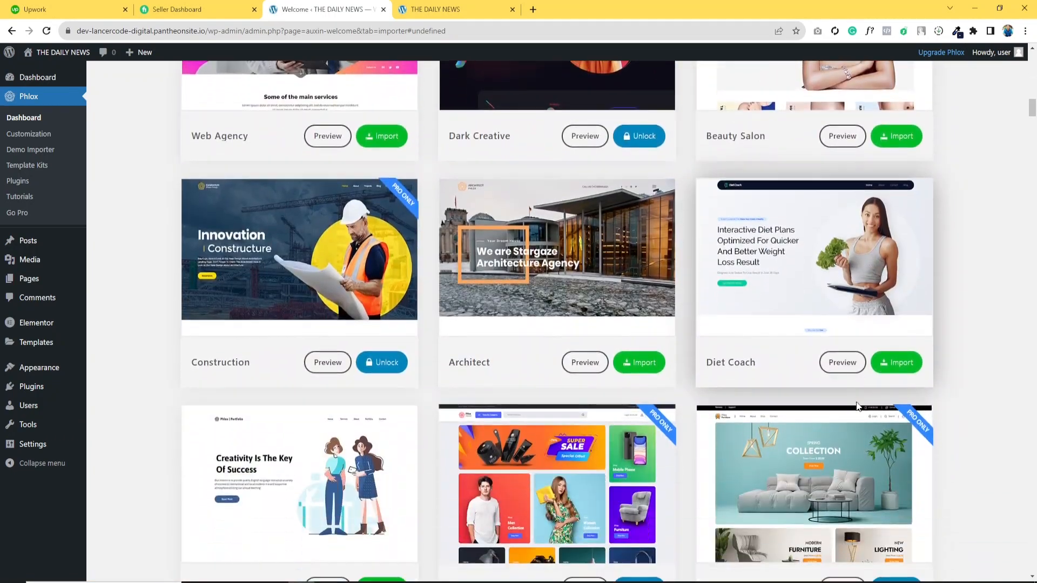
pyautogui.moveTo(1031, 174); pyautogui.dragTo(1032, 64)
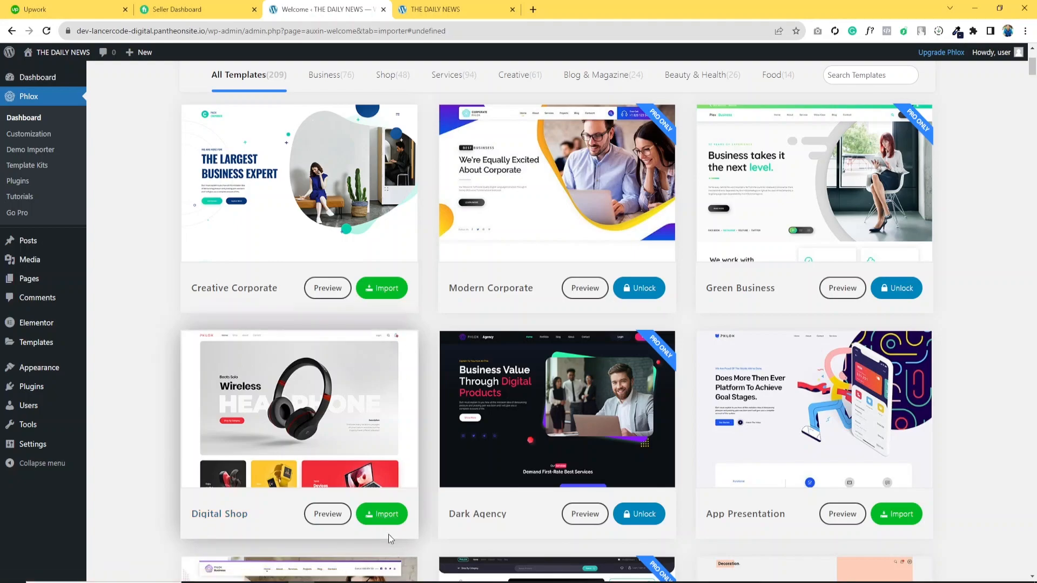
pyautogui.click(377, 522)
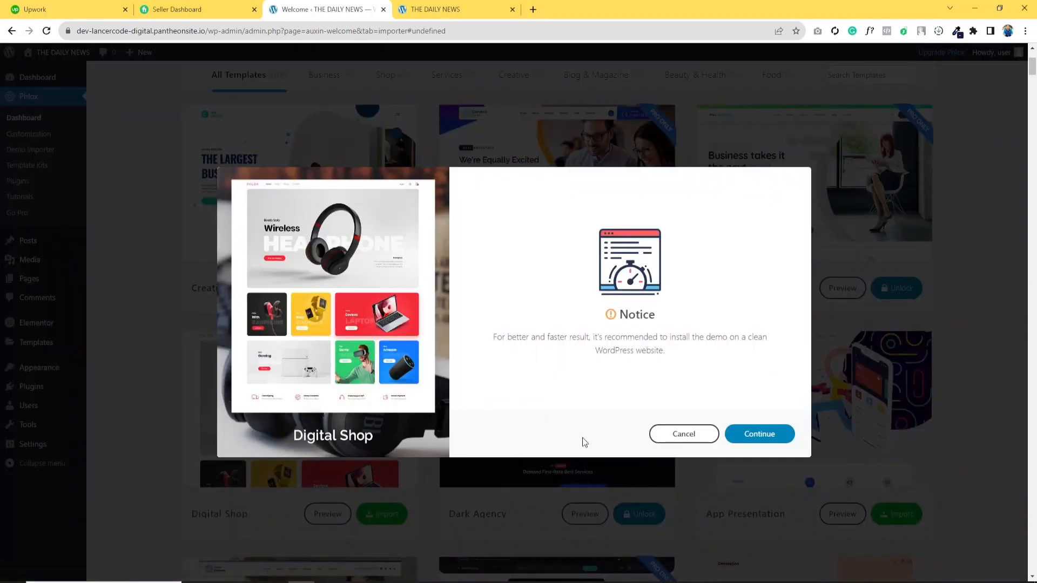
pyautogui.click(763, 441)
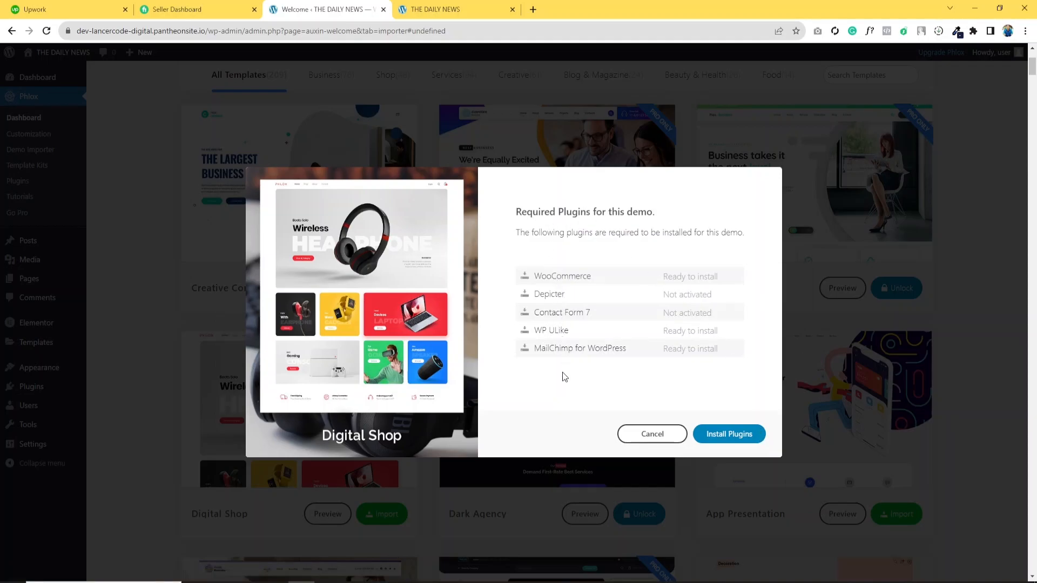
pyautogui.click(728, 434)
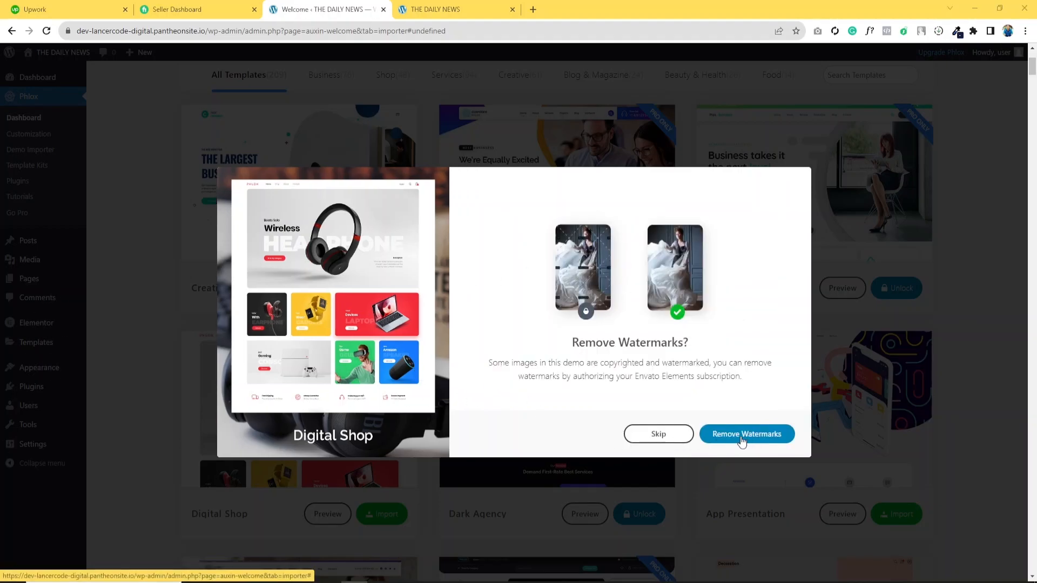
pyautogui.click(658, 435)
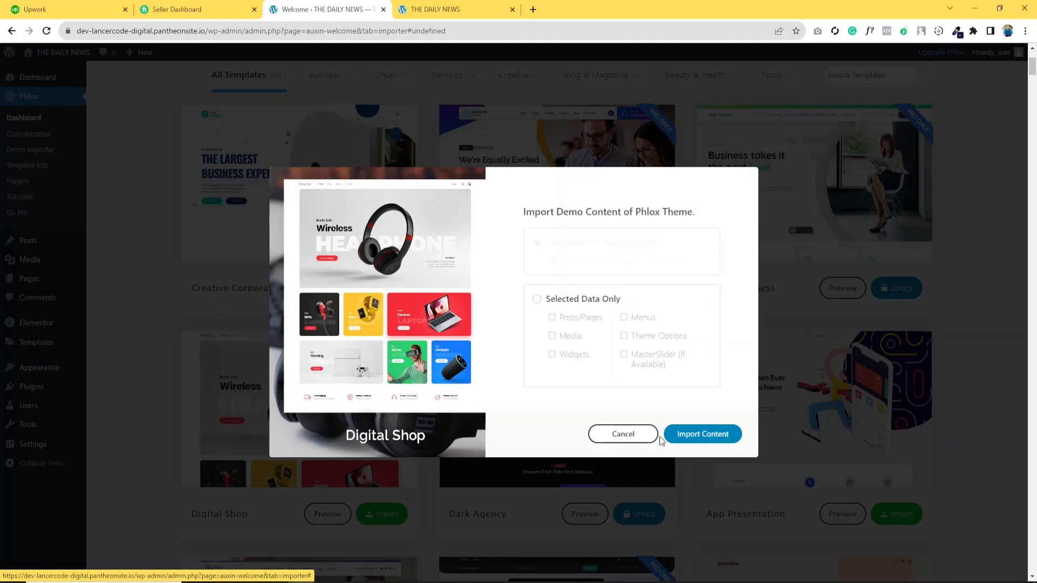
pyautogui.click(691, 432)
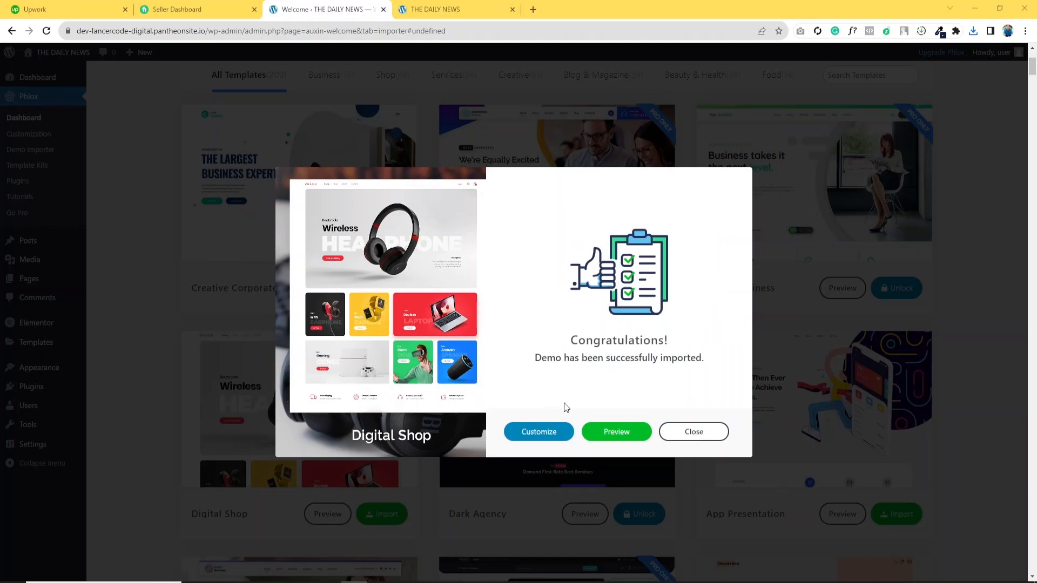
# - Preview the imported Digital Shop homepage, closing the old site tab, and scroll through its sections
pyautogui.moveTo(572, 343); pyautogui.dragTo(674, 342)
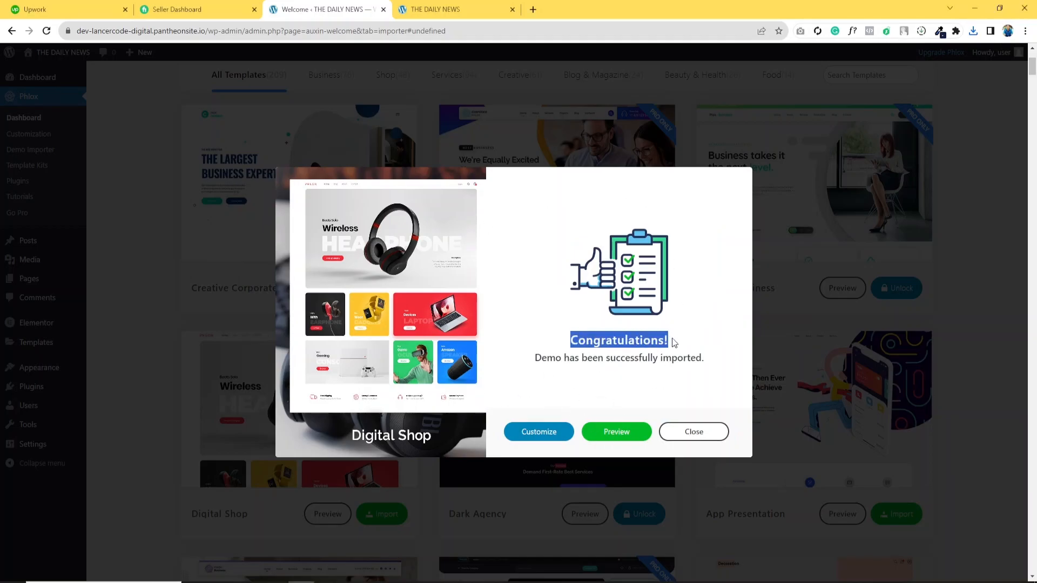
pyautogui.click(619, 432)
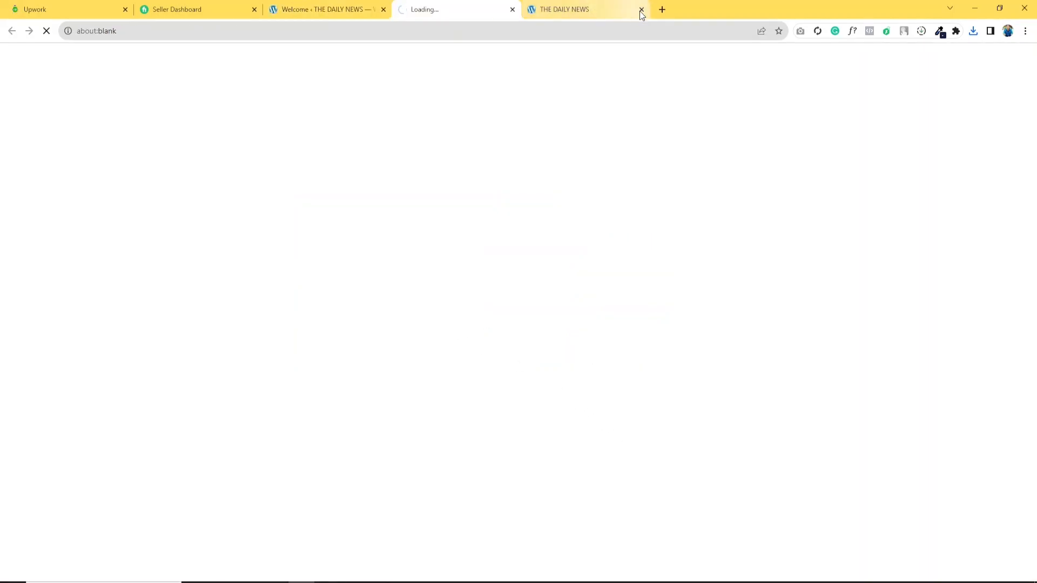
pyautogui.click(641, 10)
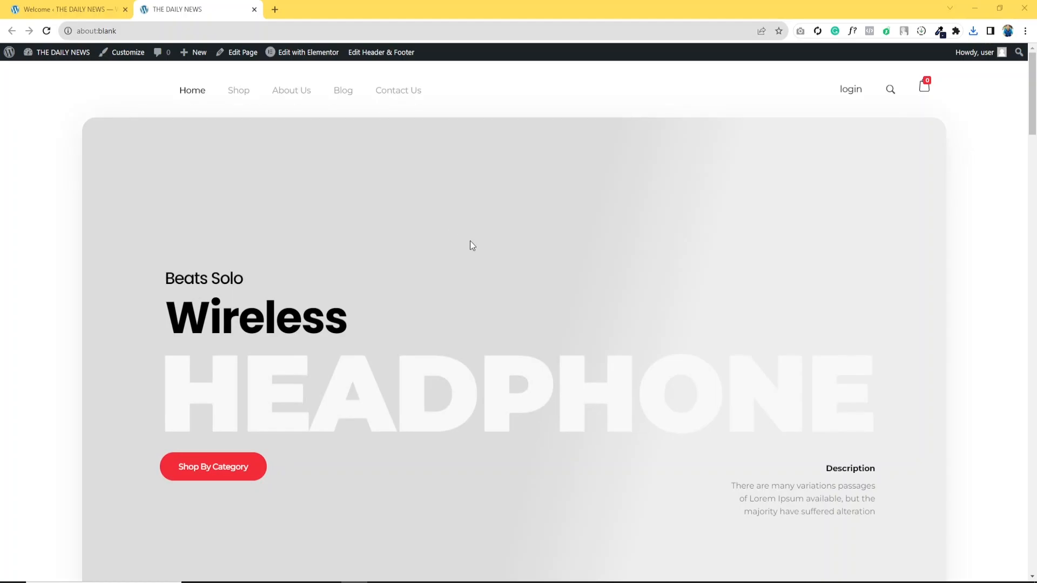
pyautogui.scroll(-10, 470, 242)
pyautogui.scroll(-5, 470, 252)
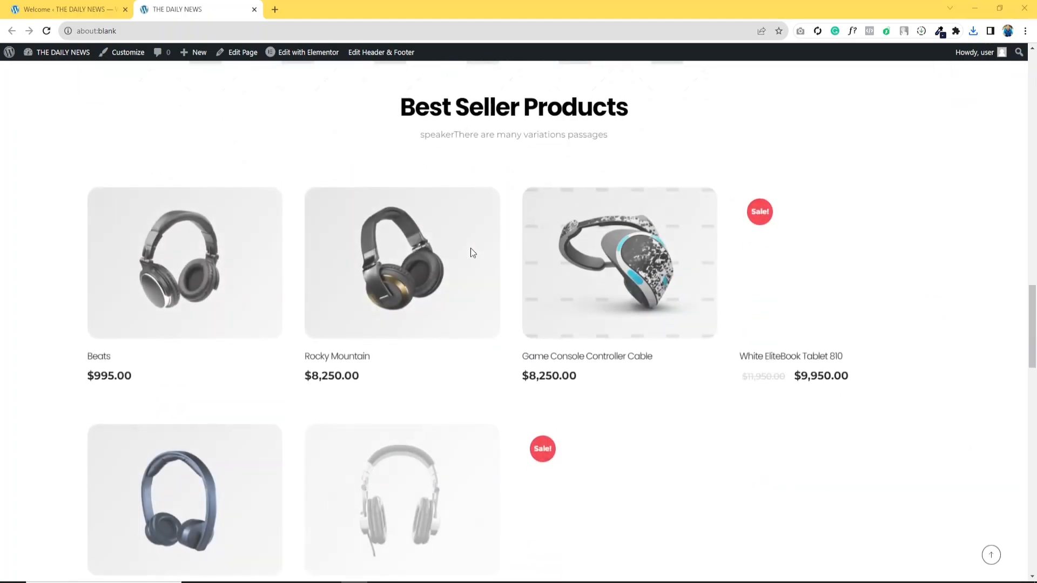
pyautogui.scroll(-1, 384, 324)
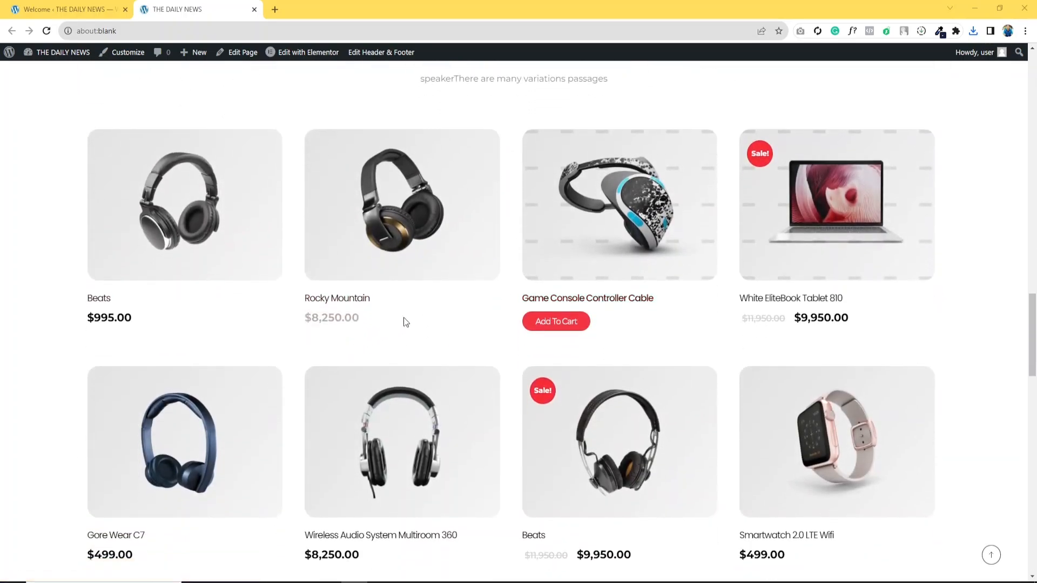
pyautogui.scroll(-9, 557, 342)
pyautogui.scroll(7, 548, 342)
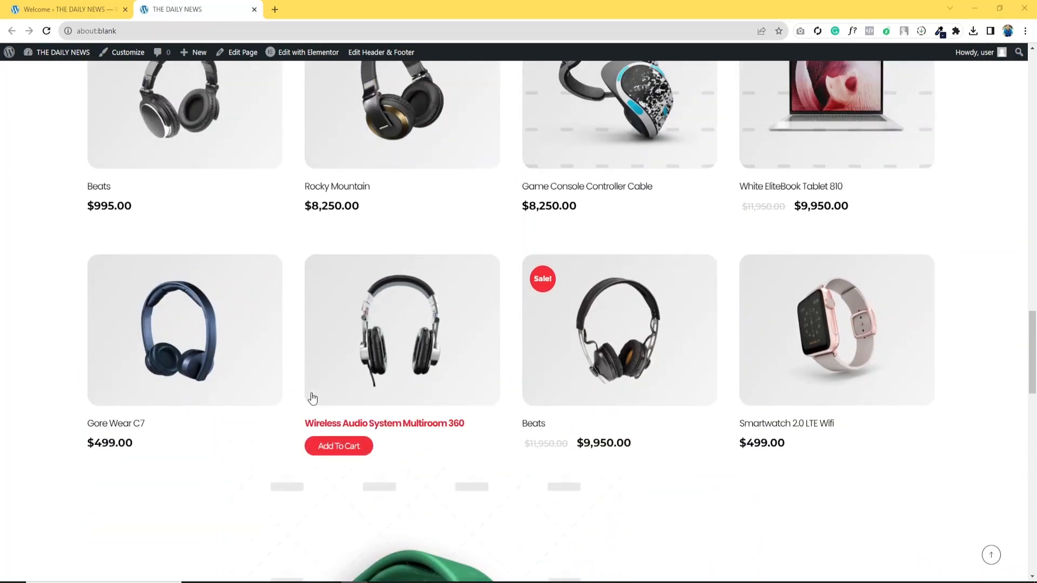
pyautogui.scroll(6, 331, 407)
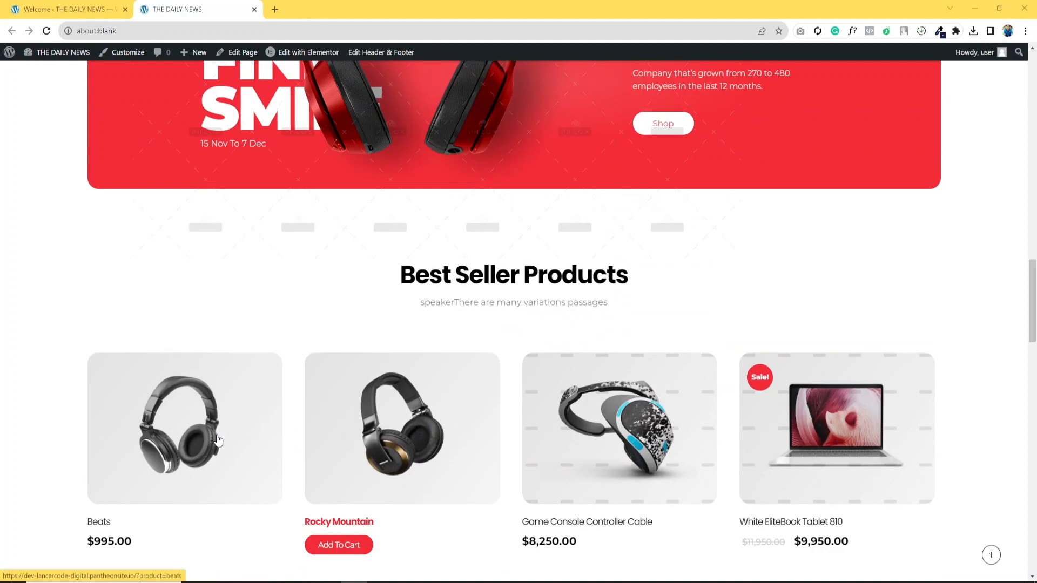
pyautogui.scroll(-12, 489, 424)
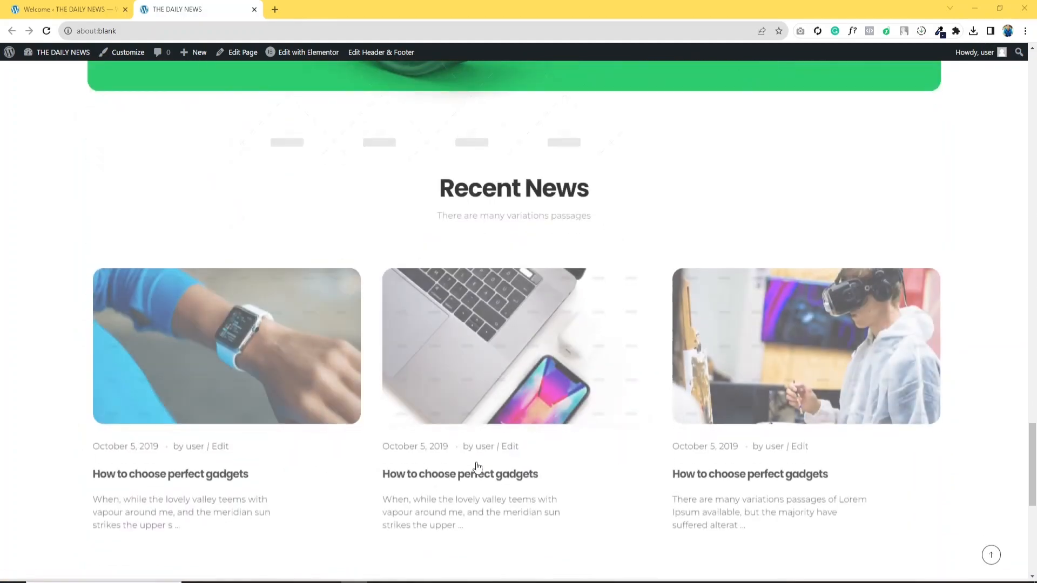
pyautogui.scroll(-5, 475, 466)
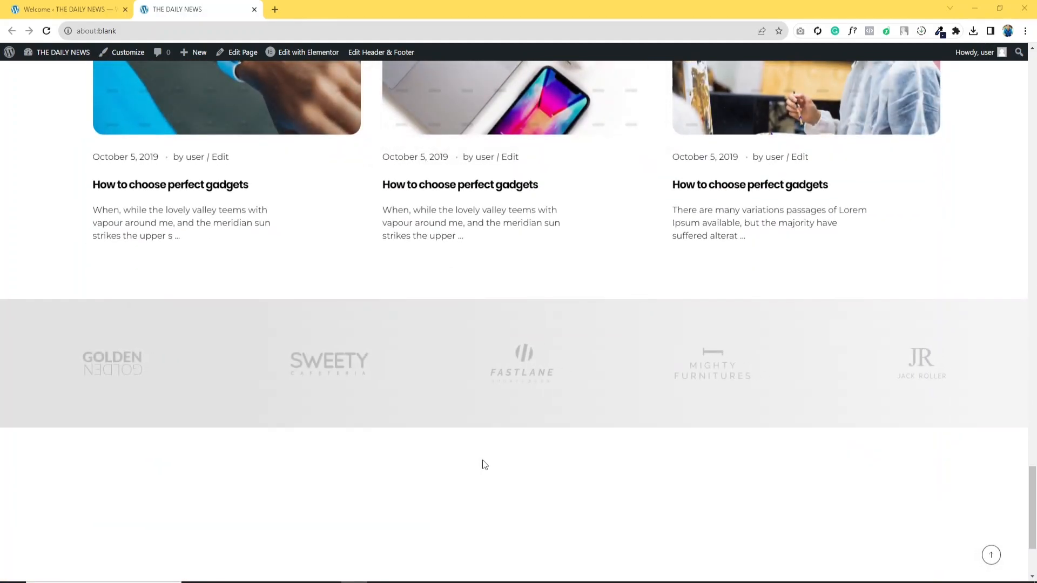
pyautogui.scroll(3, 481, 458)
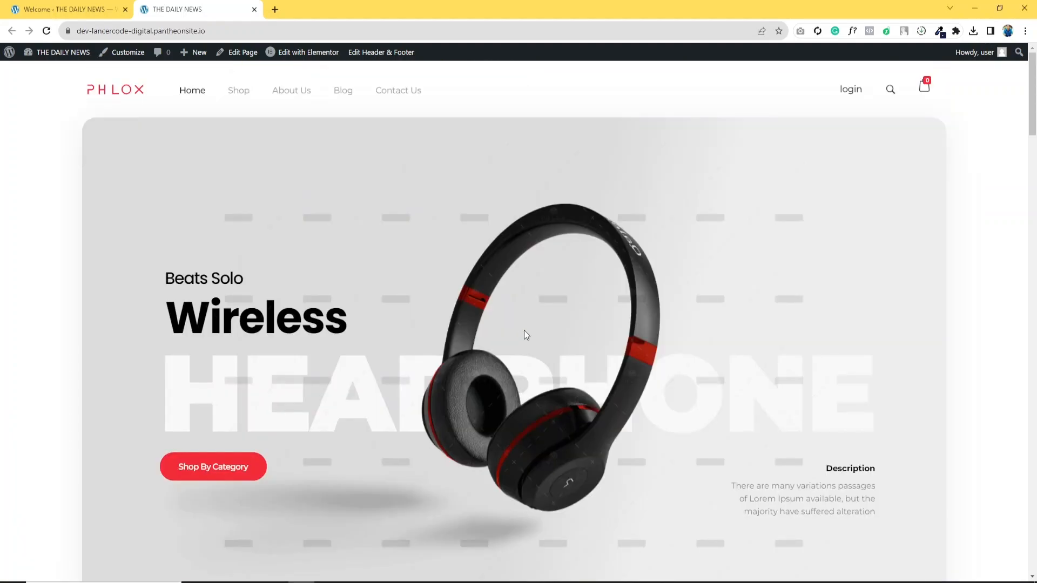
pyautogui.scroll(-4, 524, 329)
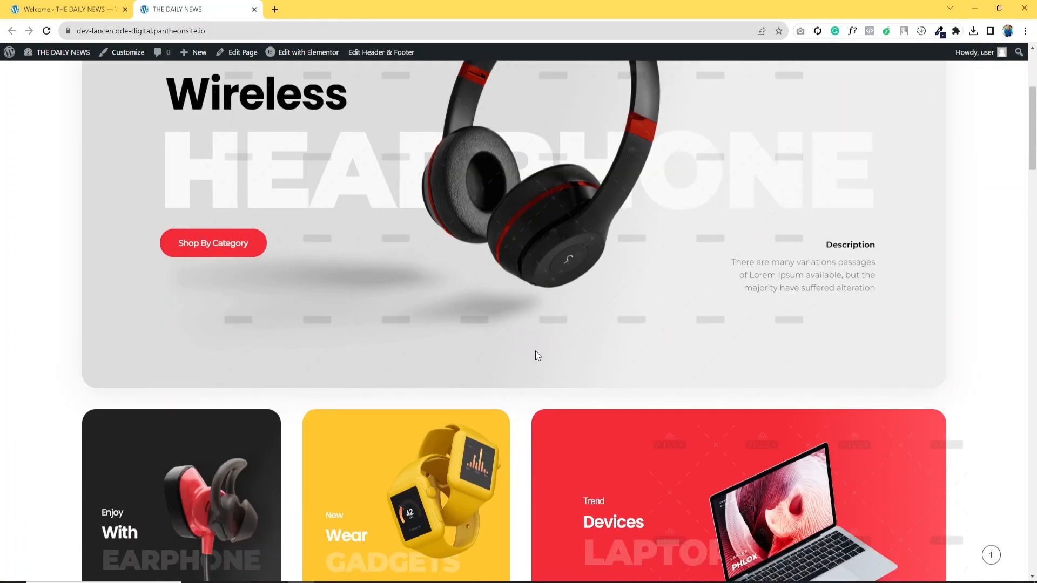
pyautogui.scroll(4, 537, 354)
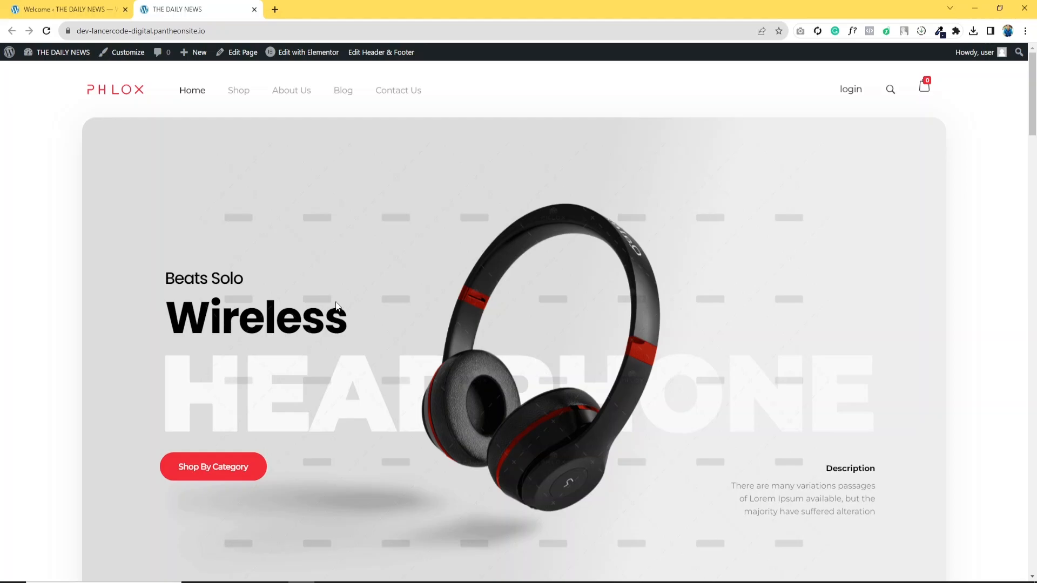
pyautogui.scroll(-15, 361, 303)
pyautogui.scroll(15, 374, 423)
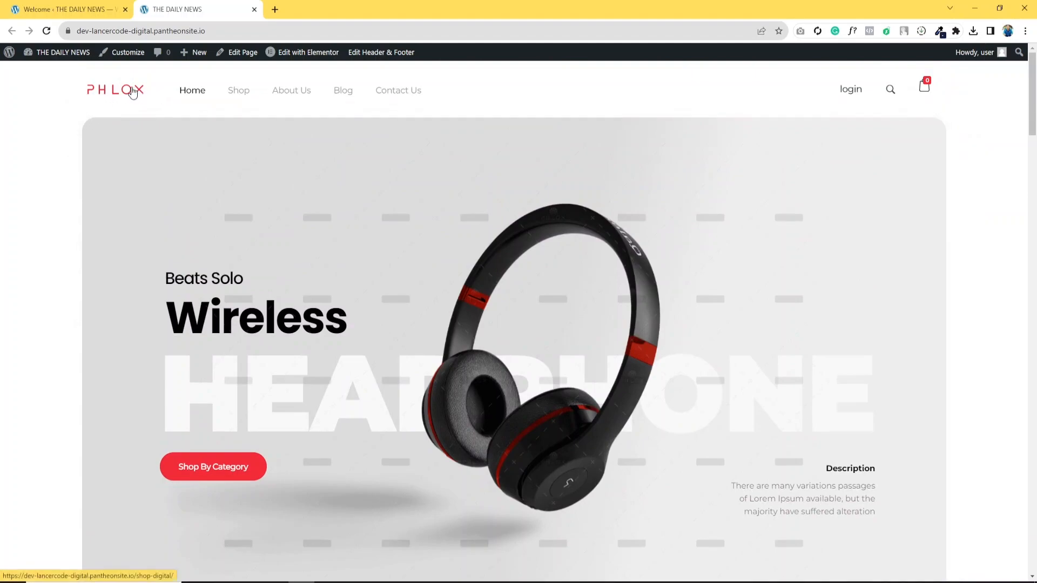
# - Open the Headerheader template for editing with Elementor from the Edit Header & Footer menu
pyautogui.moveTo(364, 51)
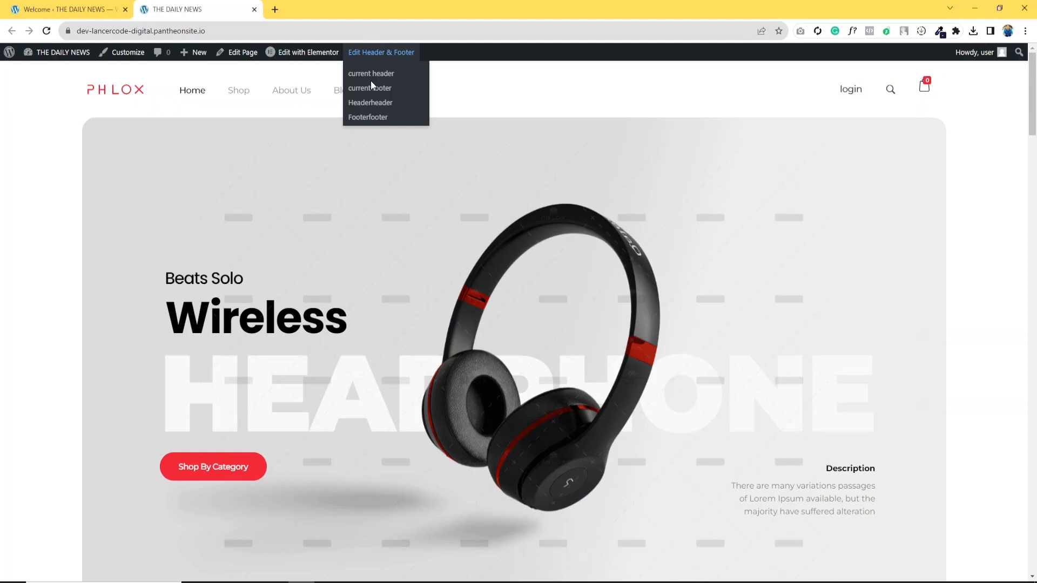
pyautogui.click(371, 103)
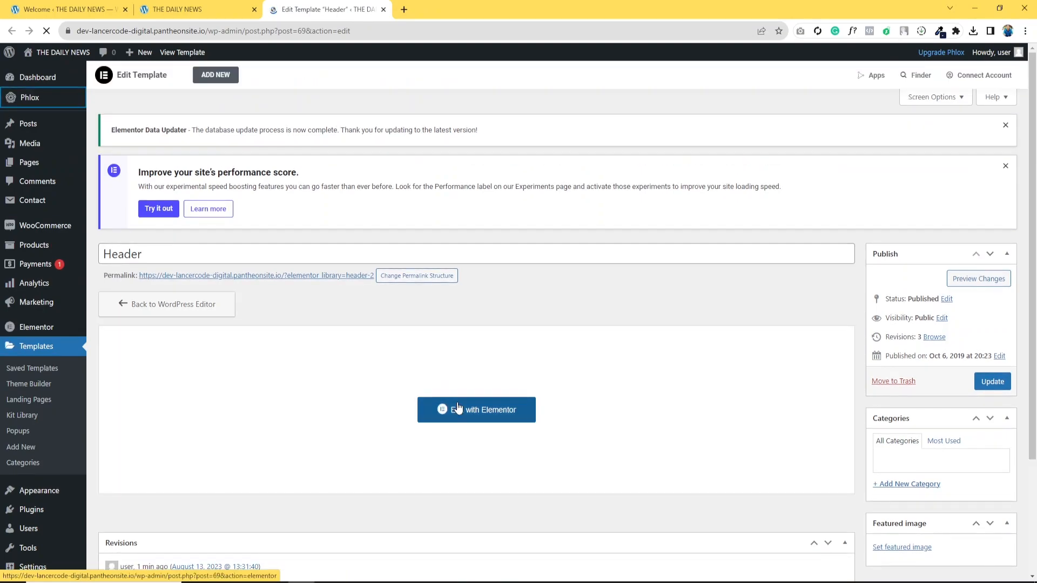
pyautogui.click(458, 409)
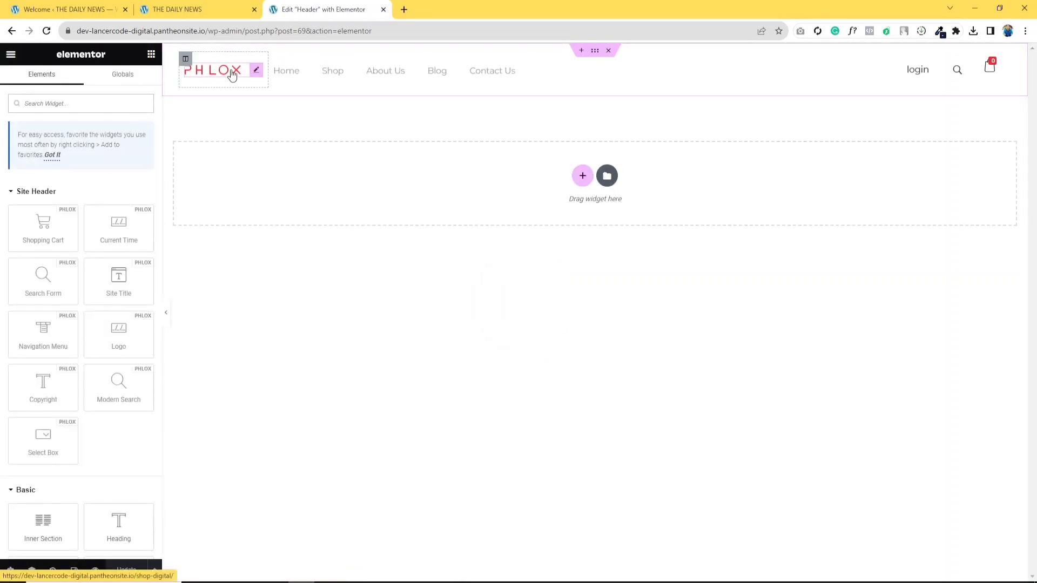
# - Replace the header's logo image by uploading Shop logo.png from the Desktop and selecting it
pyautogui.click(255, 76)
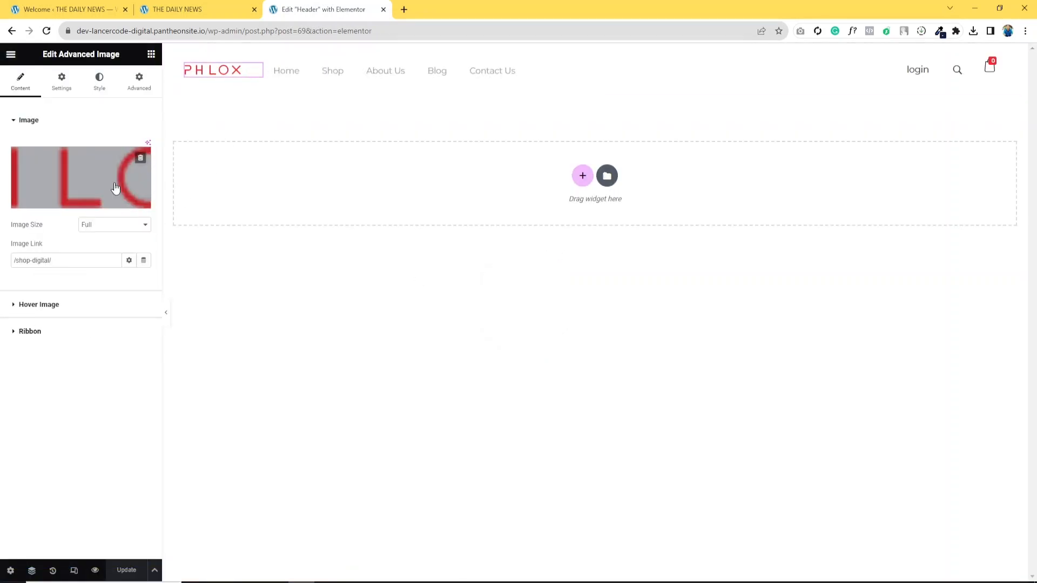
pyautogui.click(85, 202)
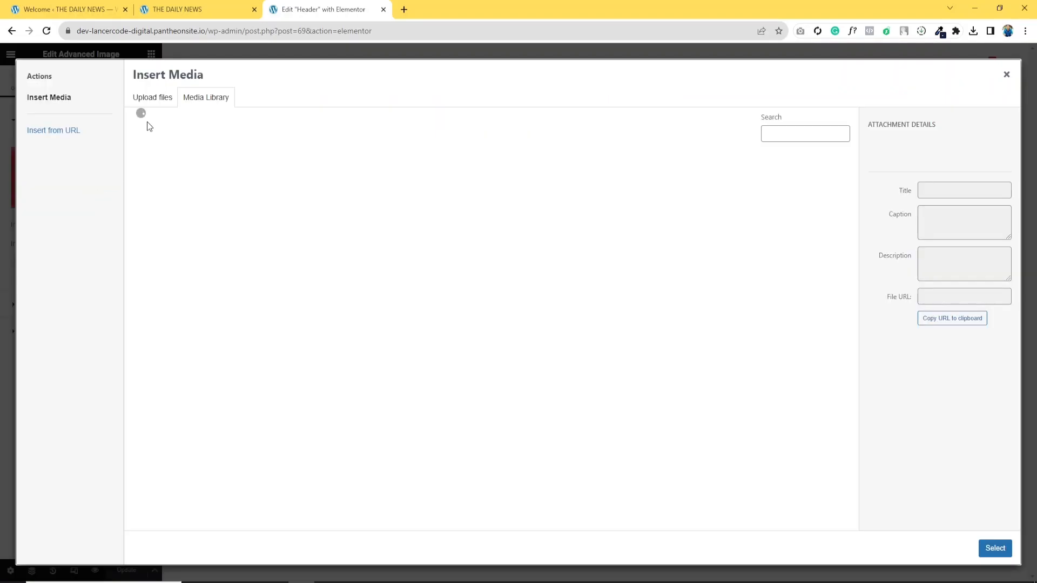
pyautogui.click(156, 106)
pyautogui.click(563, 284)
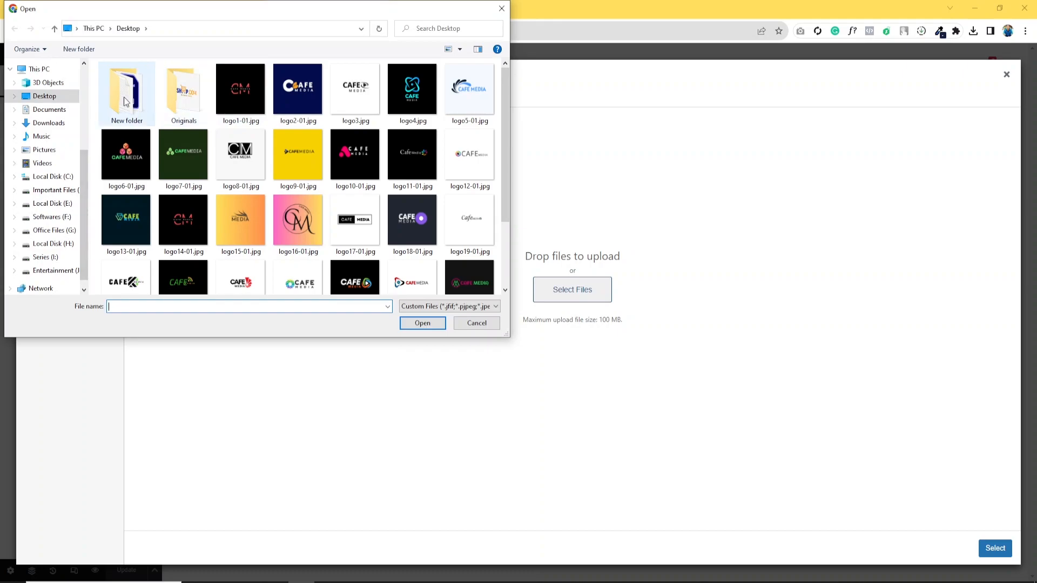
pyautogui.scroll(-2, 413, 162)
pyautogui.click(470, 246)
pyautogui.click(422, 323)
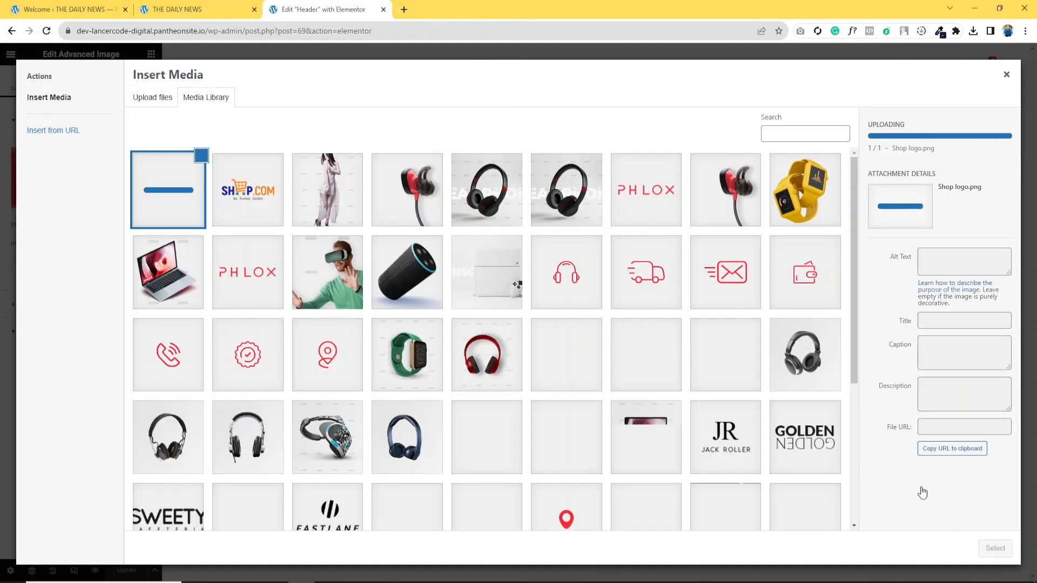
pyautogui.click(995, 548)
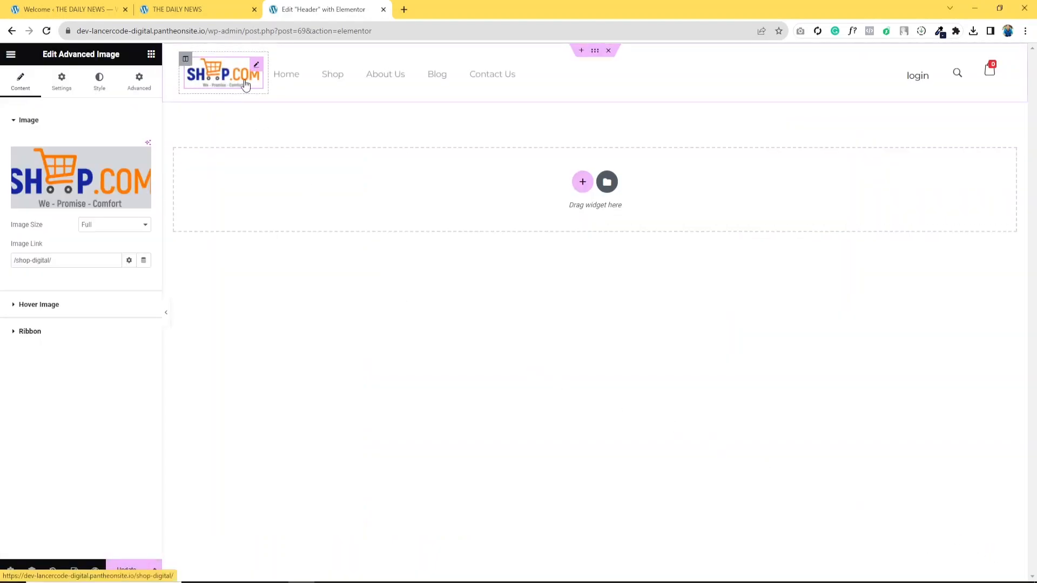
# - Update the header template and view the new logo on the site's homepage
pyautogui.click(124, 569)
pyautogui.click(189, 8)
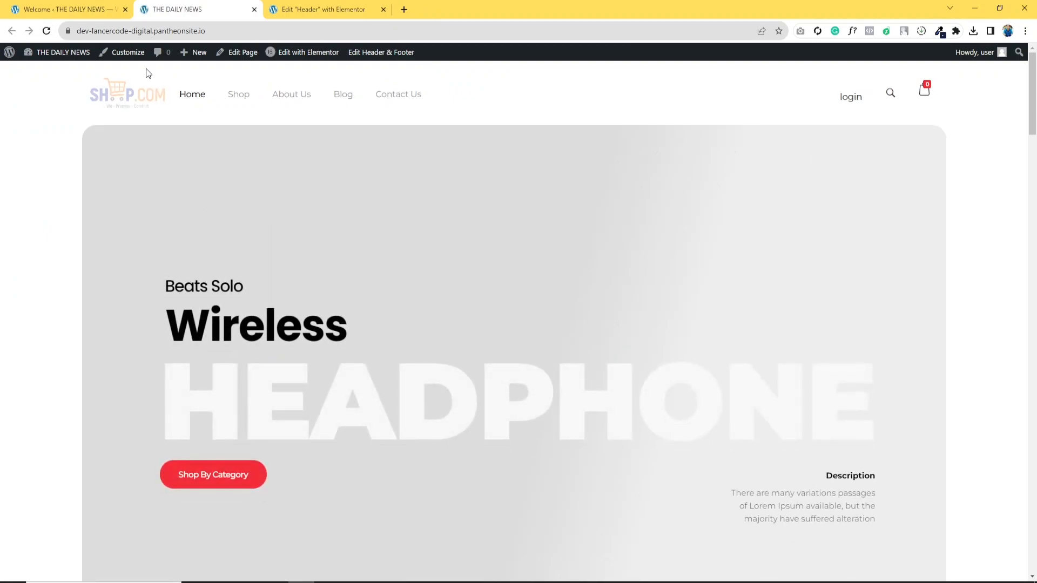
pyautogui.scroll(-10, 422, 221)
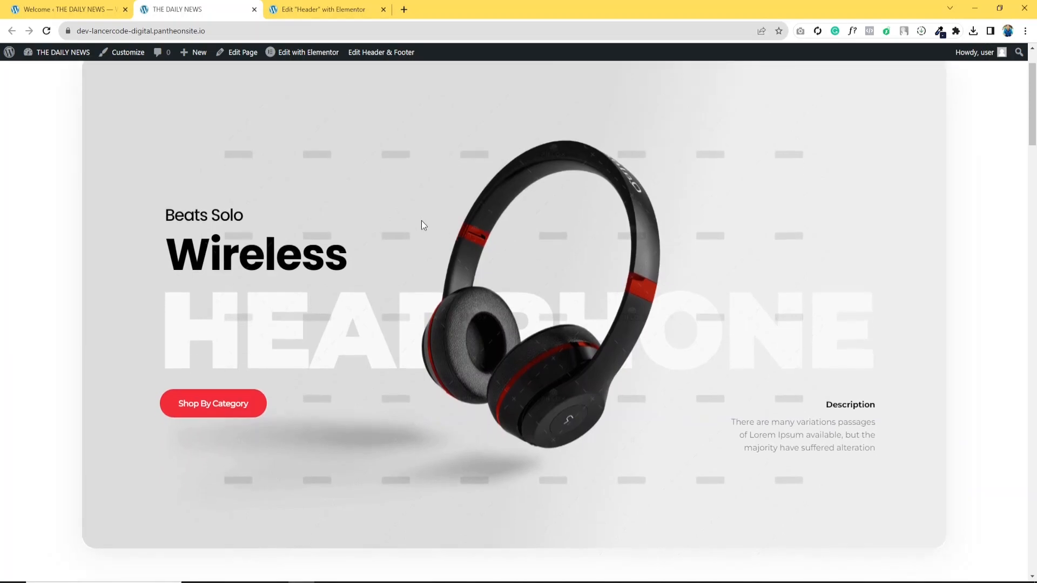
pyautogui.scroll(10, 271, 224)
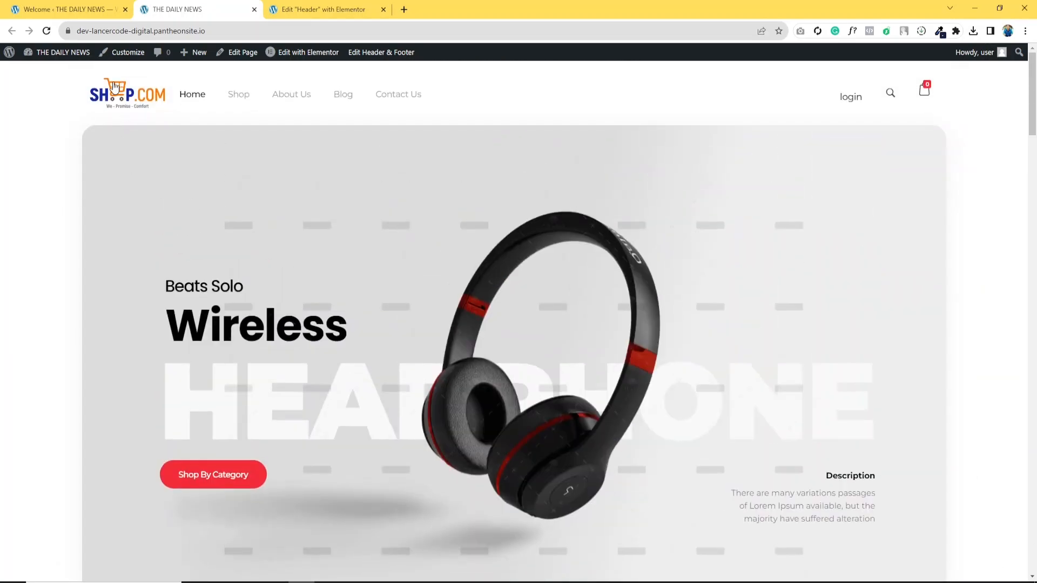
# - Close the demo import success dialog in the Phlox dashboard
pyautogui.click(100, 7)
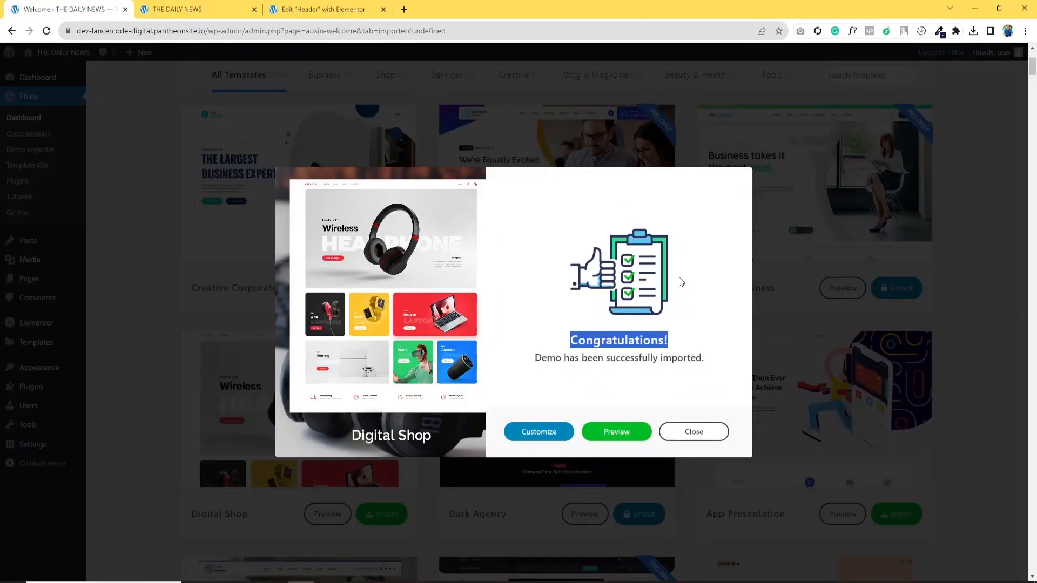
pyautogui.click(698, 433)
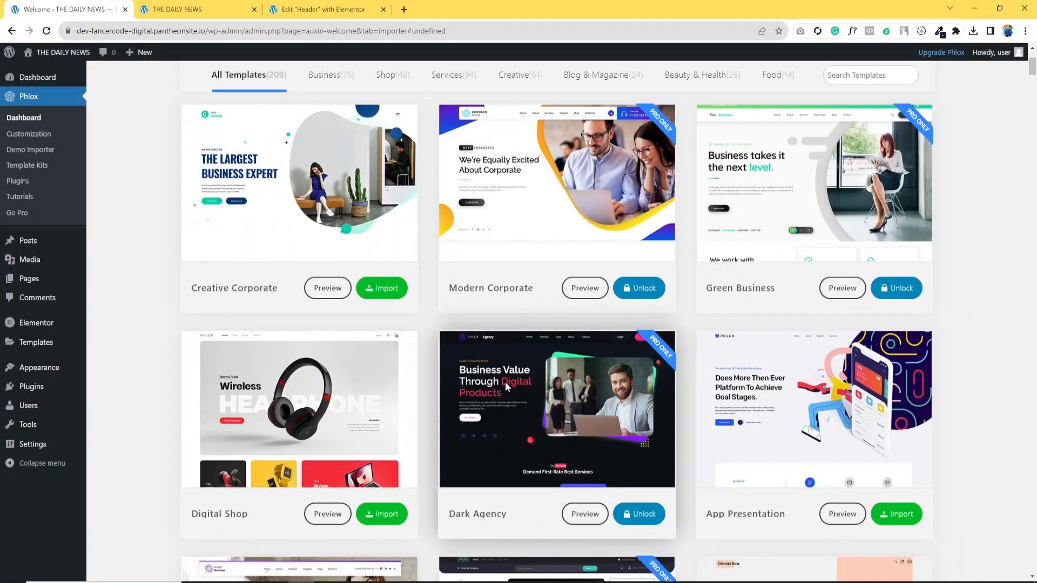